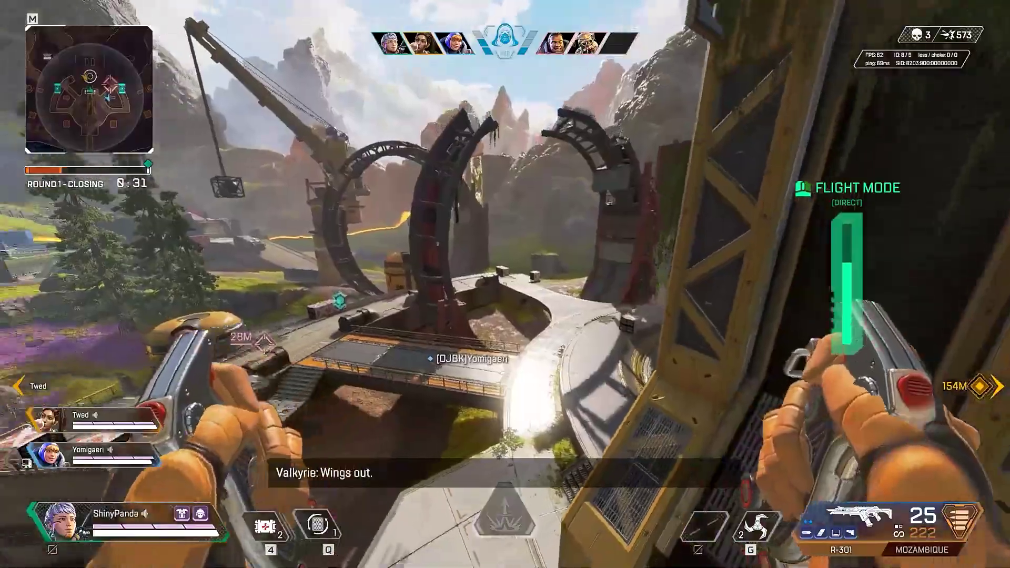
Step: Search 'grap' and open the Graphics settings page
key("q")
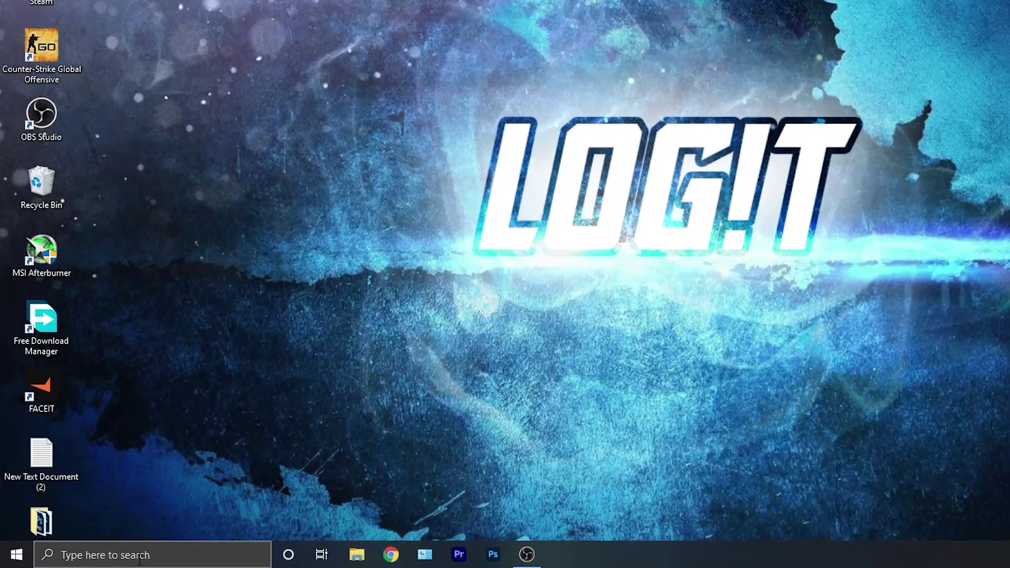
left_click(128, 550)
type("grap")
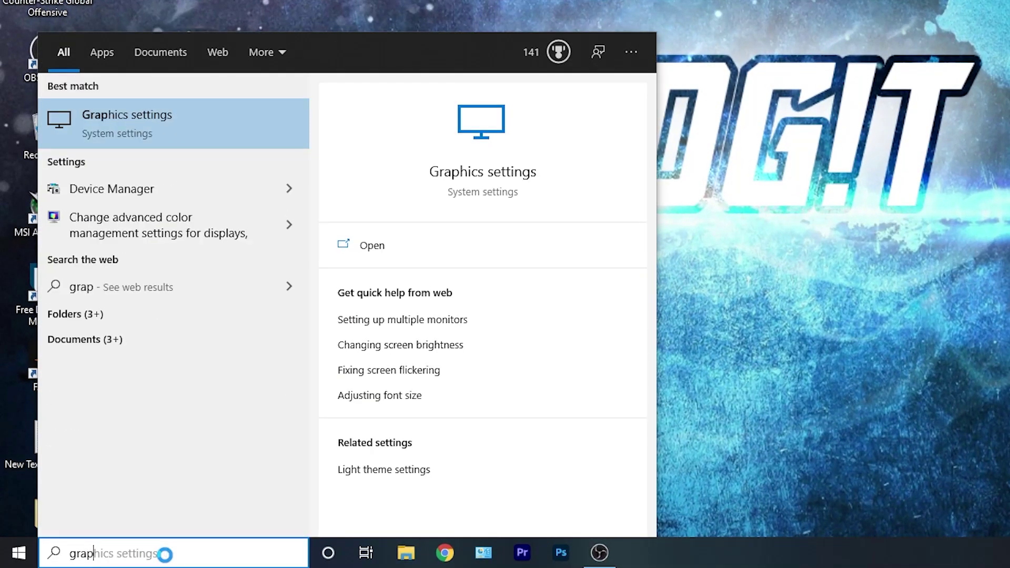
left_click(151, 110)
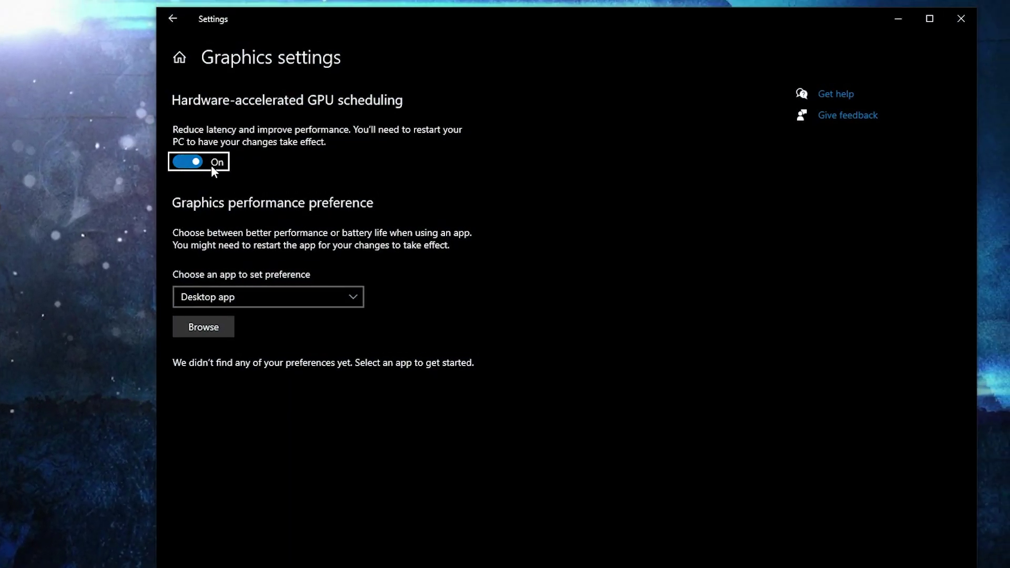
Step: Browse to D:\Games\Steam\steamapps\common\Apex Legends and select r5apex
left_click(201, 322)
left_click(204, 294)
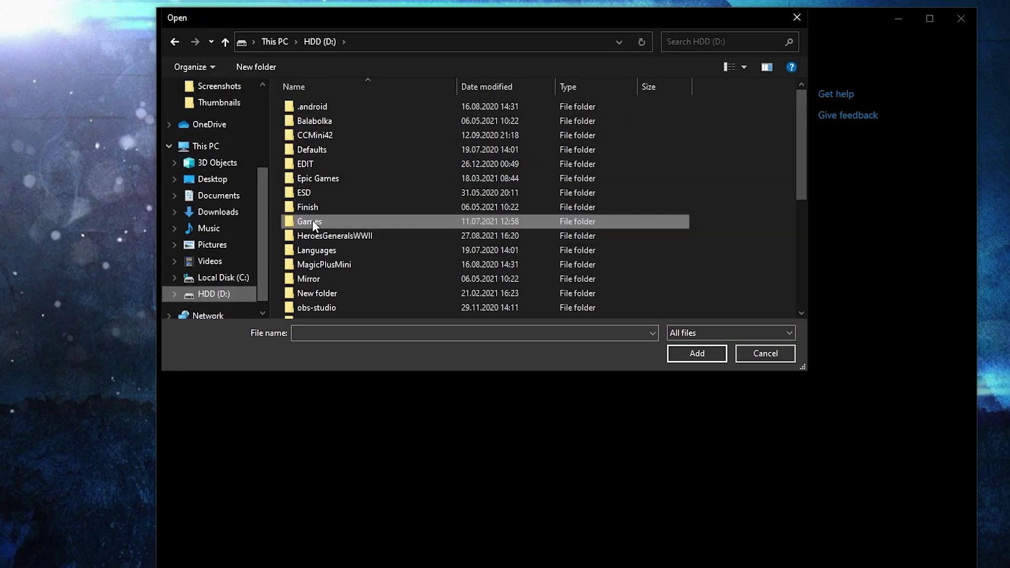
double_click(310, 222)
scroll(365, 247, "down", 7)
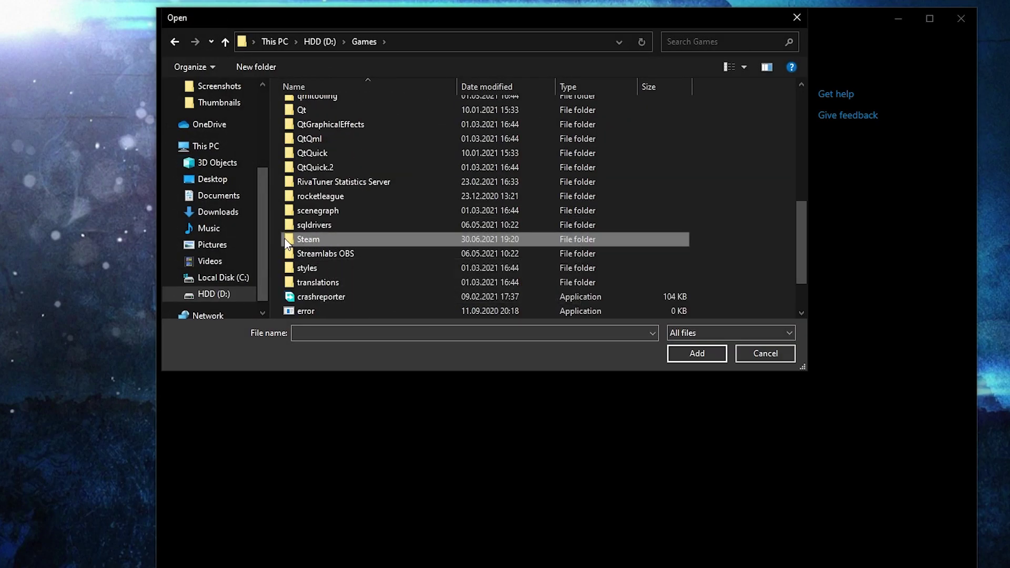
double_click(317, 238)
scroll(347, 242, "down", 3)
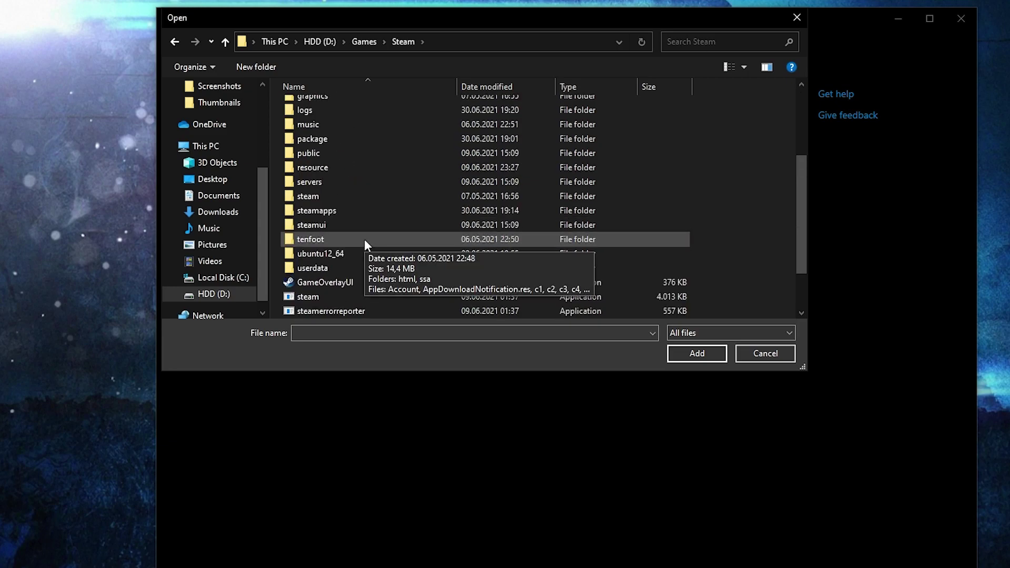
double_click(330, 209)
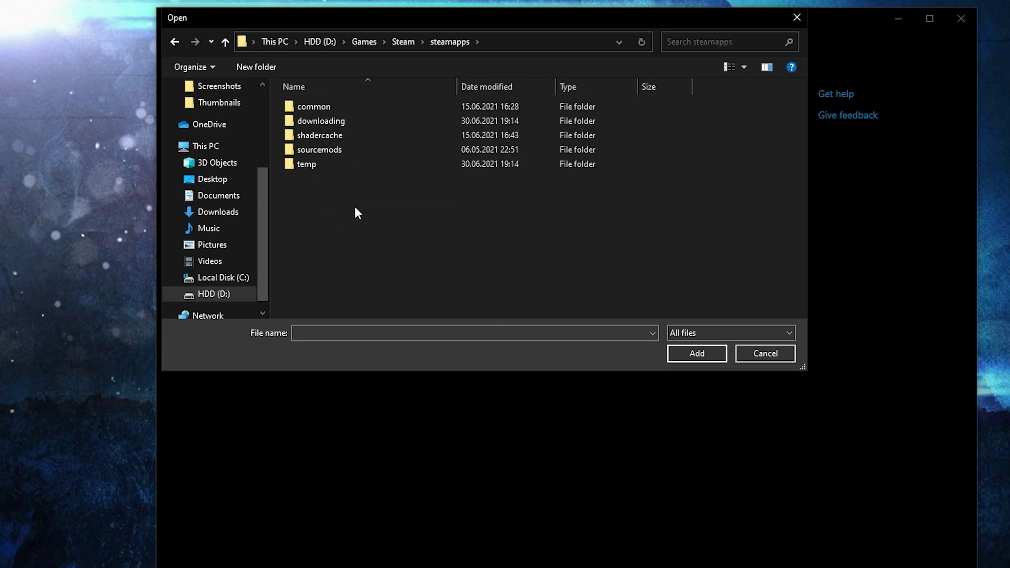
double_click(319, 107)
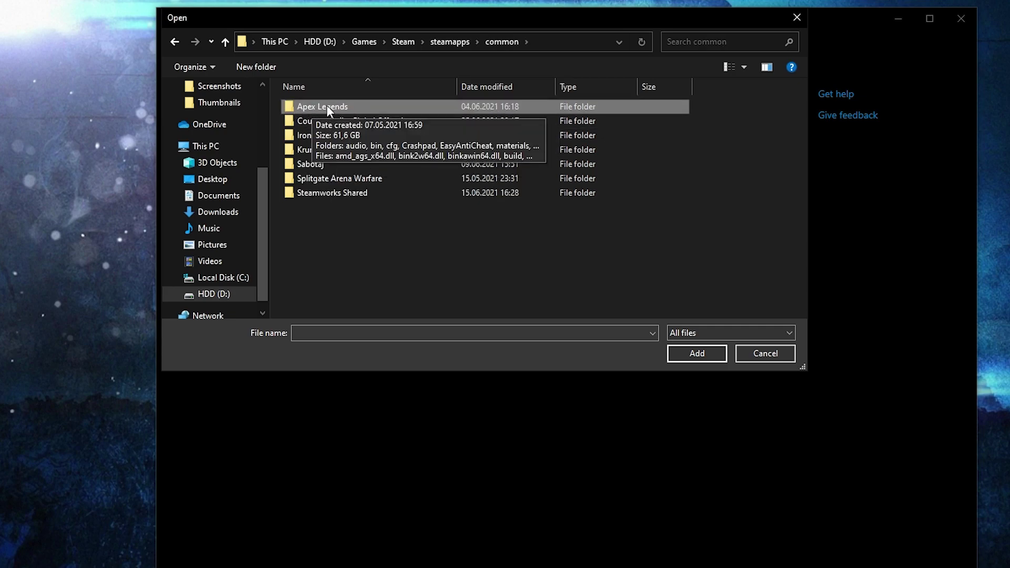
double_click(326, 106)
left_click(323, 251)
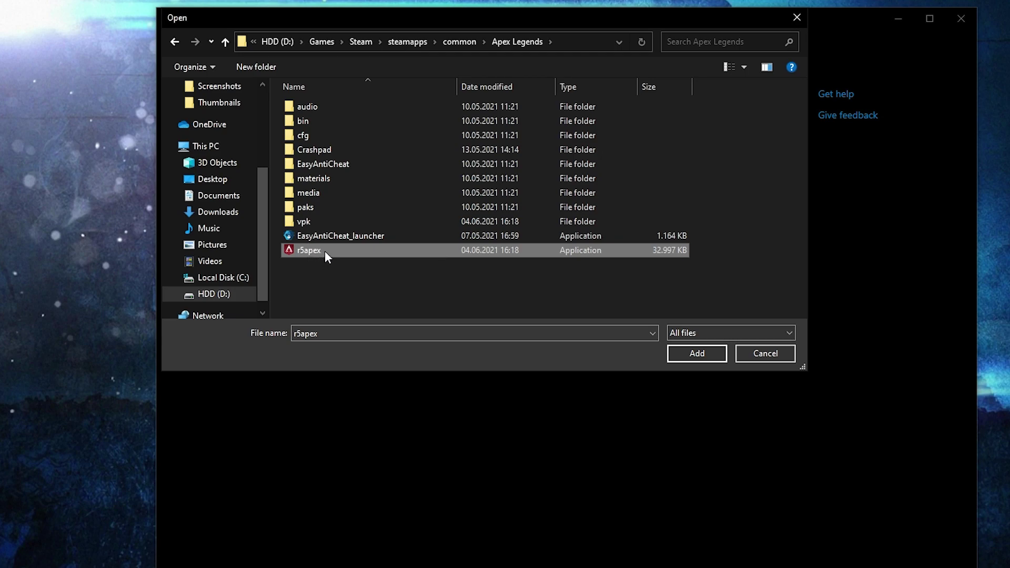
Step: Disable fullscreen optimizations in r5apex's Compatibility properties
right_click(324, 251)
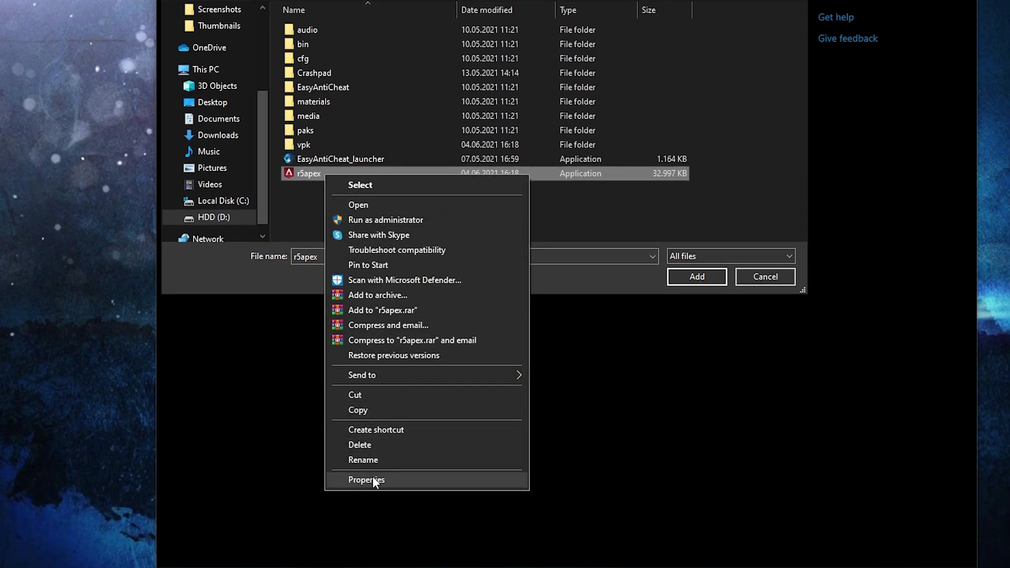
left_click(372, 479)
left_click(460, 221)
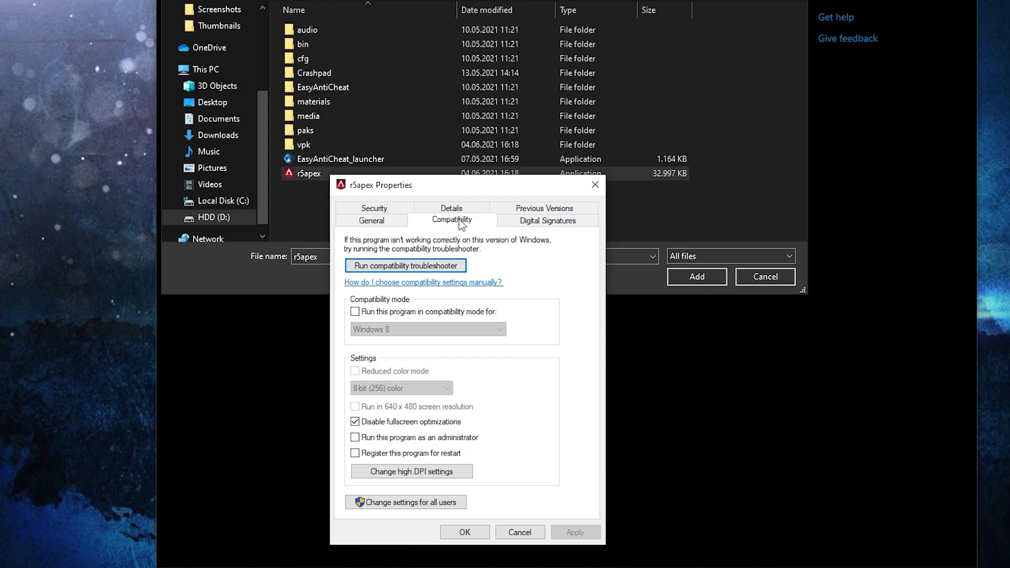
left_click(355, 422)
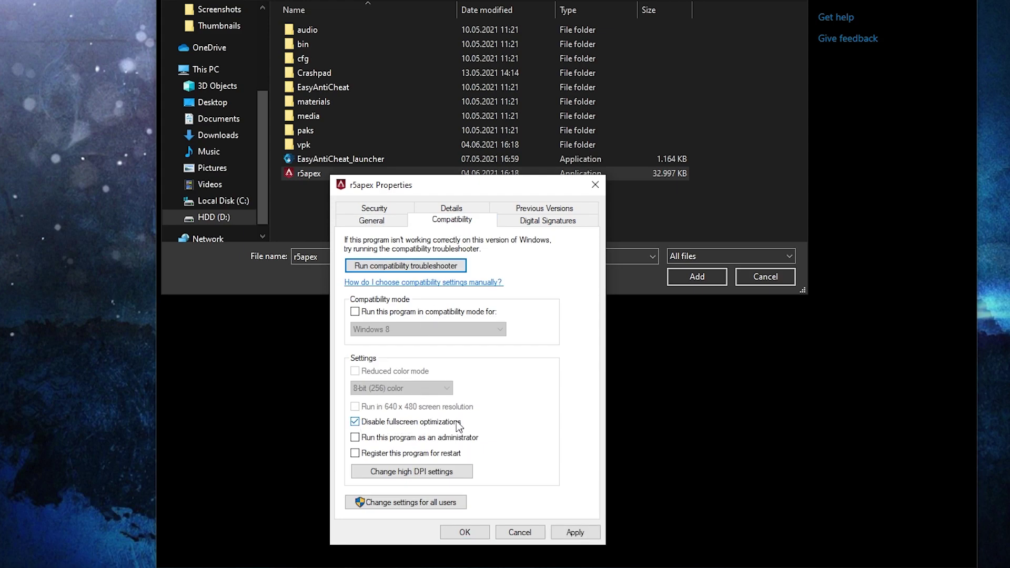
Step: Enable the high-DPI scaling override (Application), apply it, and add Apex Legends to the list
left_click(452, 472)
left_click(398, 449)
left_click(398, 449)
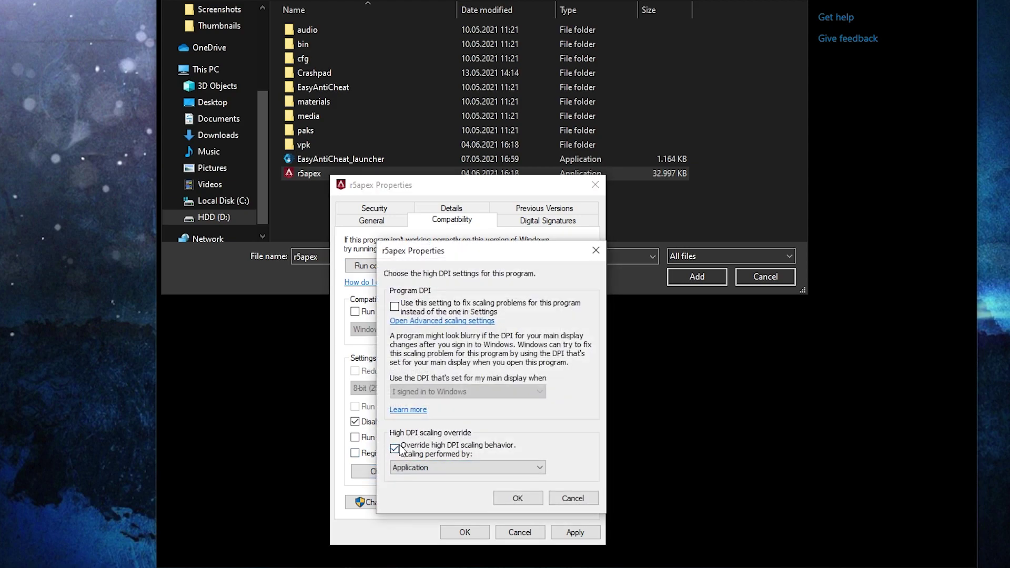
left_click(518, 499)
left_click(570, 532)
left_click(474, 535)
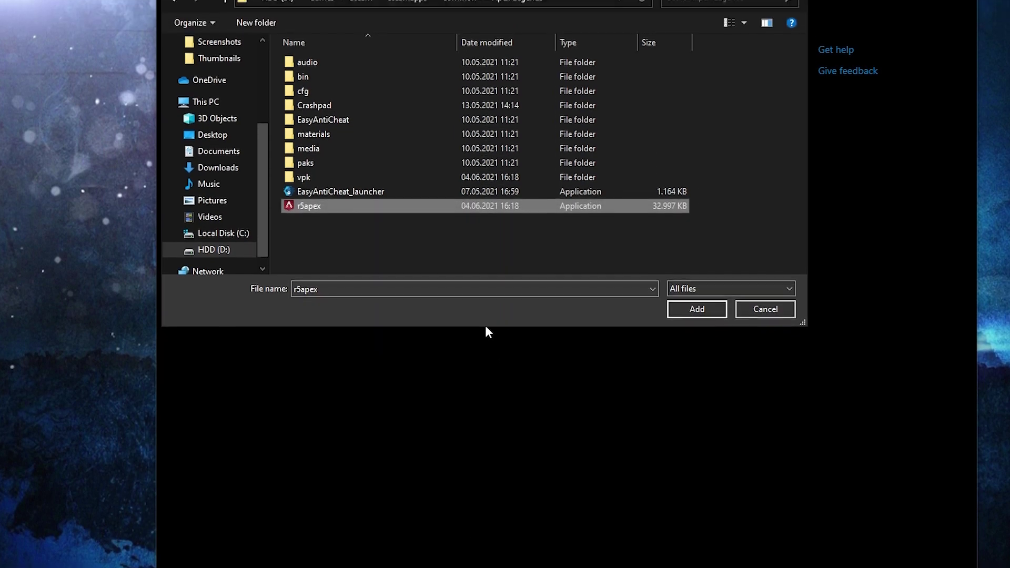
left_click(693, 351)
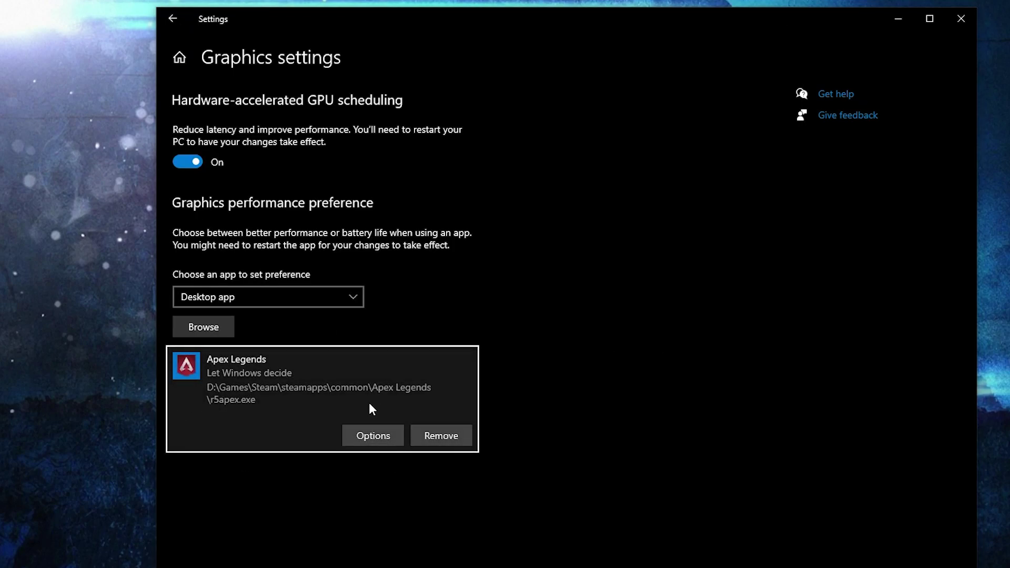
Step: Set Apex Legends' graphics preference to High performance and save it
left_click(372, 434)
left_click(500, 357)
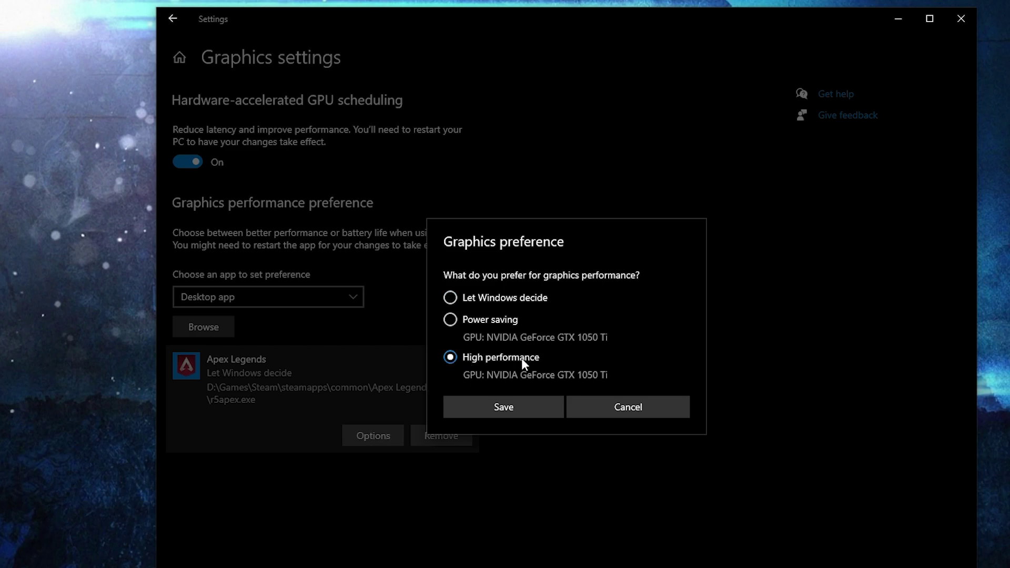
left_click(501, 407)
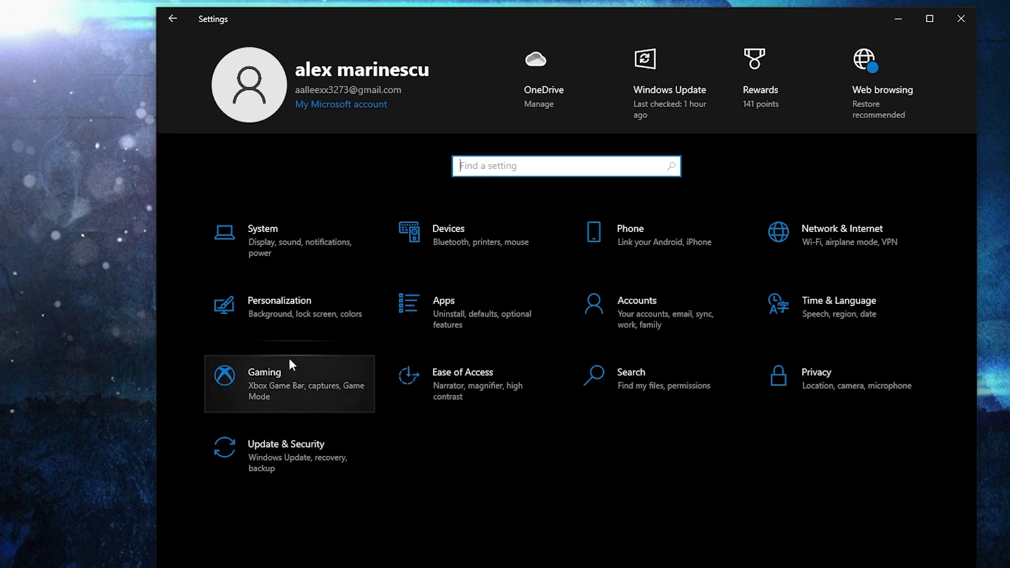
Step: Review Gaming settings, confirming Xbox Game Bar is off and Game Mode is on
left_click(283, 383)
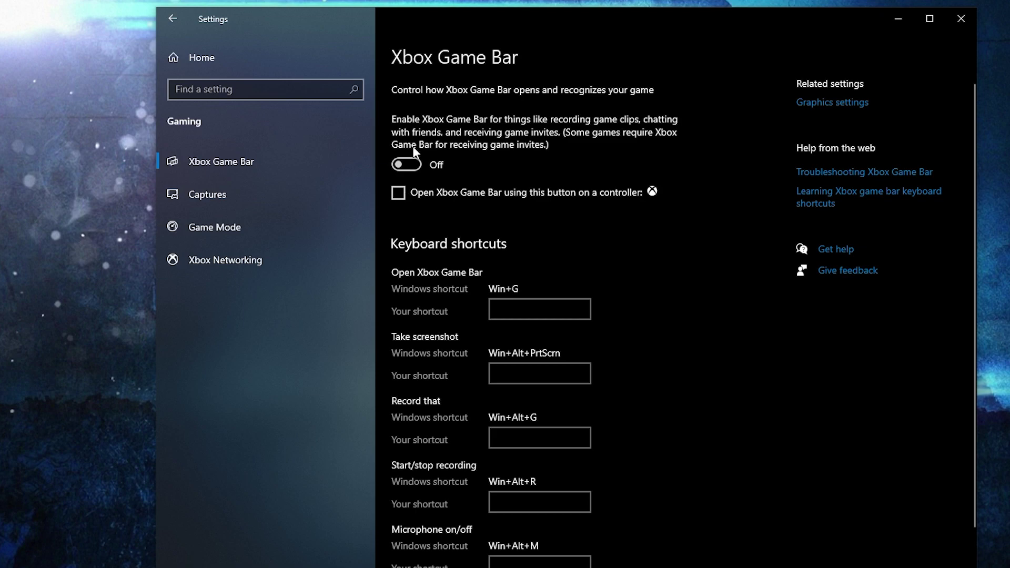
left_click(263, 231)
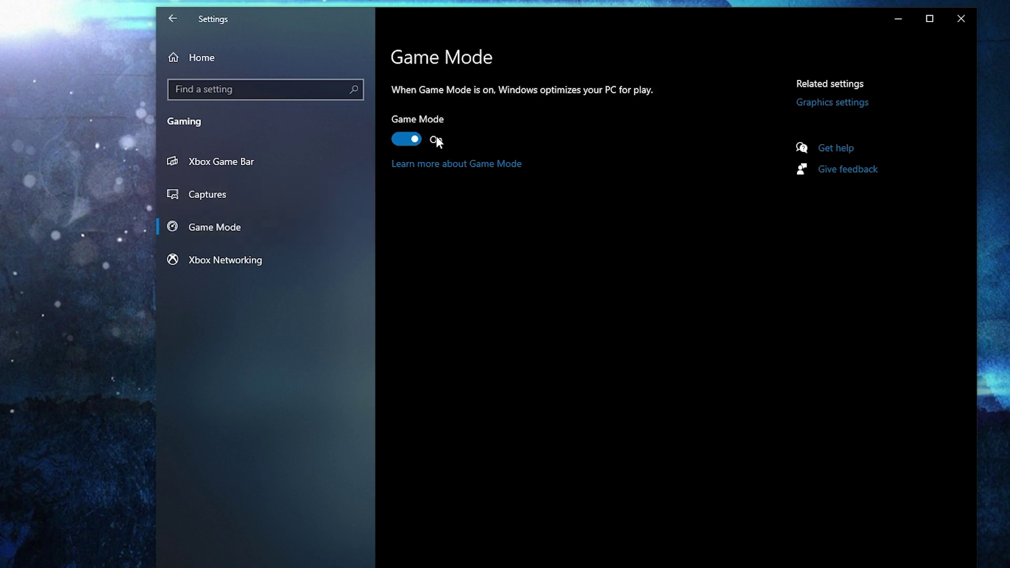
left_click(836, 103)
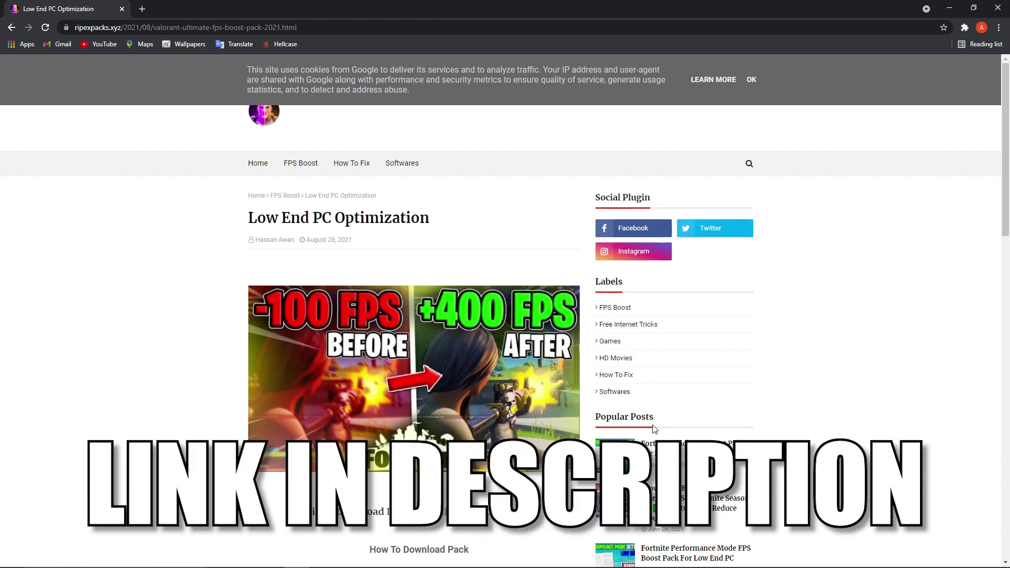
Step: Unlock the Low End PC Optimization pack's link through the subscribe step, closing pop-up tabs
scroll(526, 315, "down", 6)
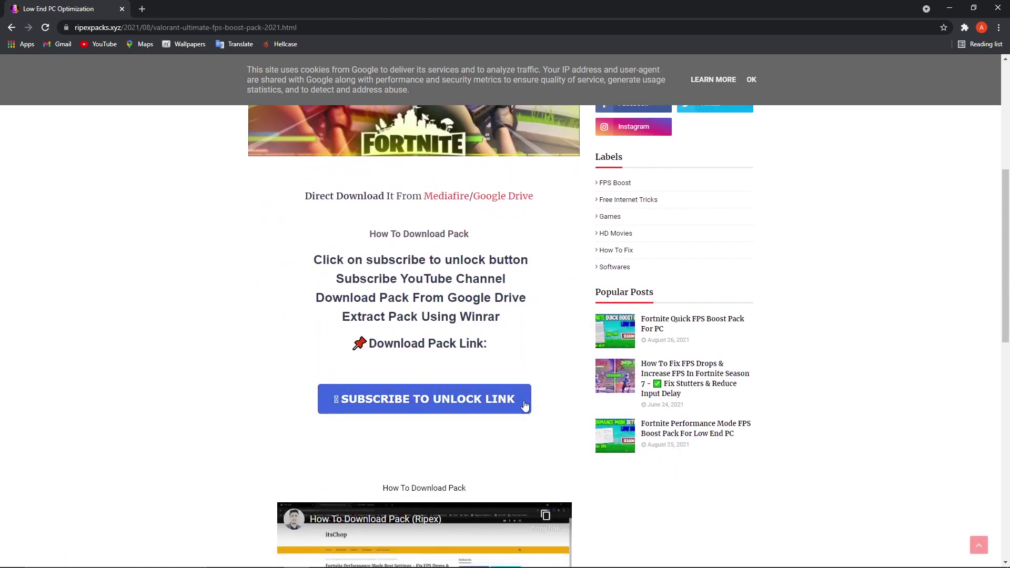
left_click(425, 399)
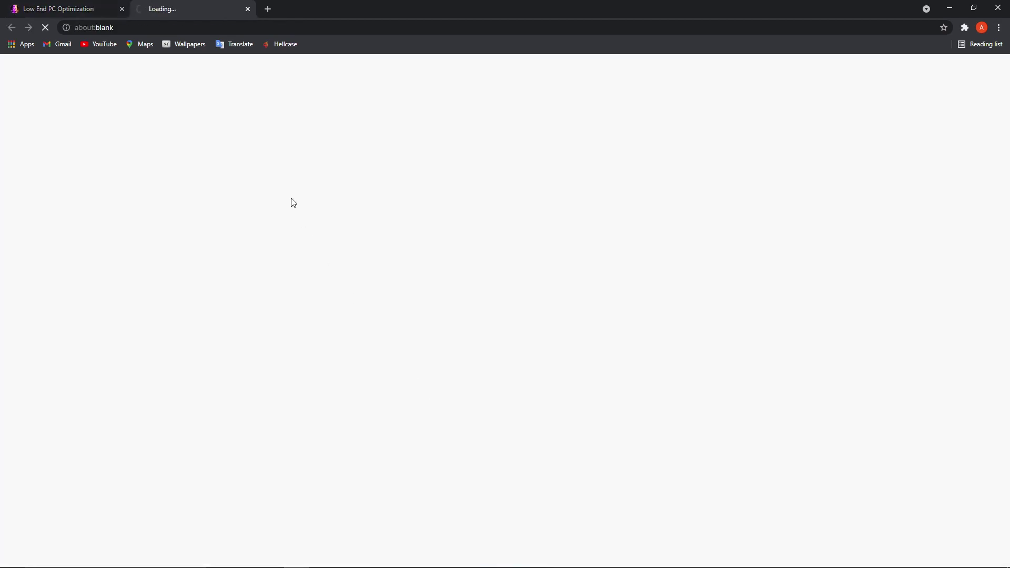
left_click(248, 9)
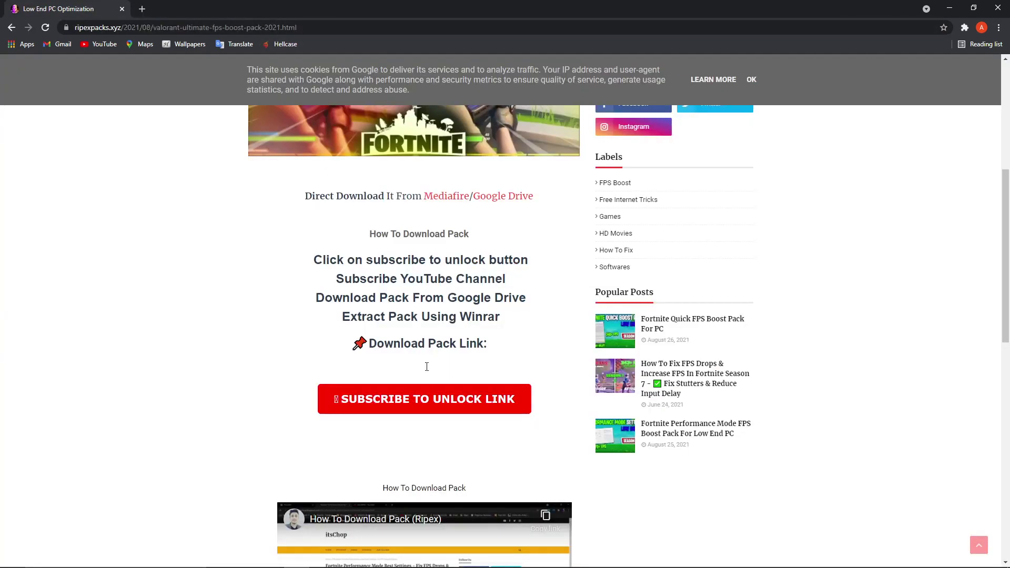
left_click(437, 402)
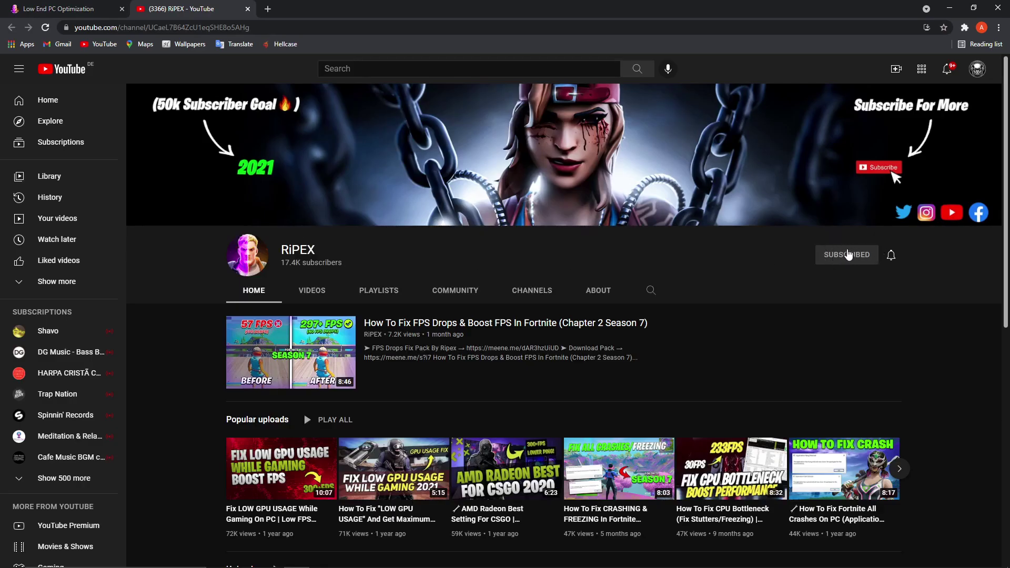
left_click(247, 9)
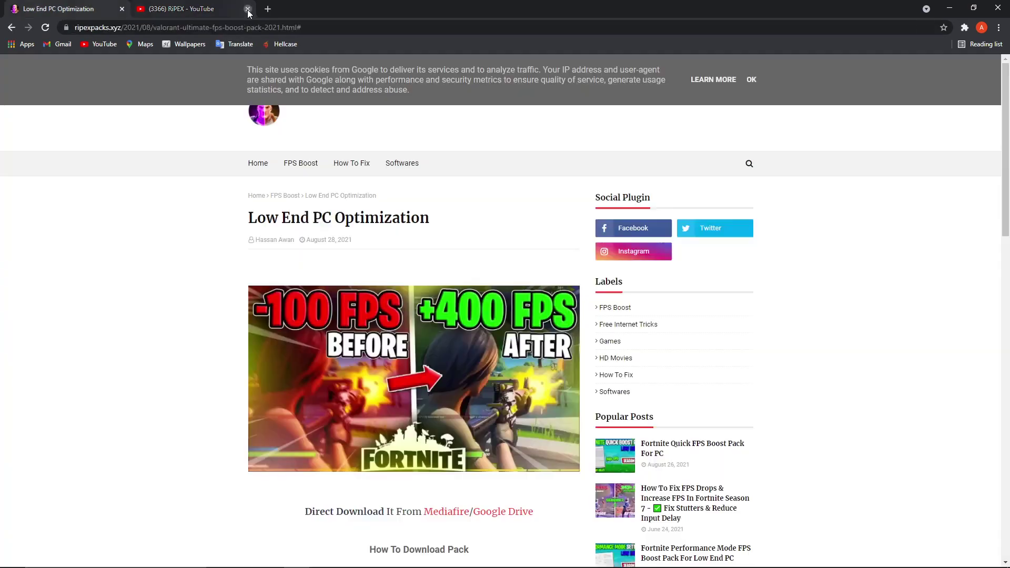
Step: Open the unlocked download link to LOW END PC.rar on Google Drive
scroll(487, 374, "down", 8)
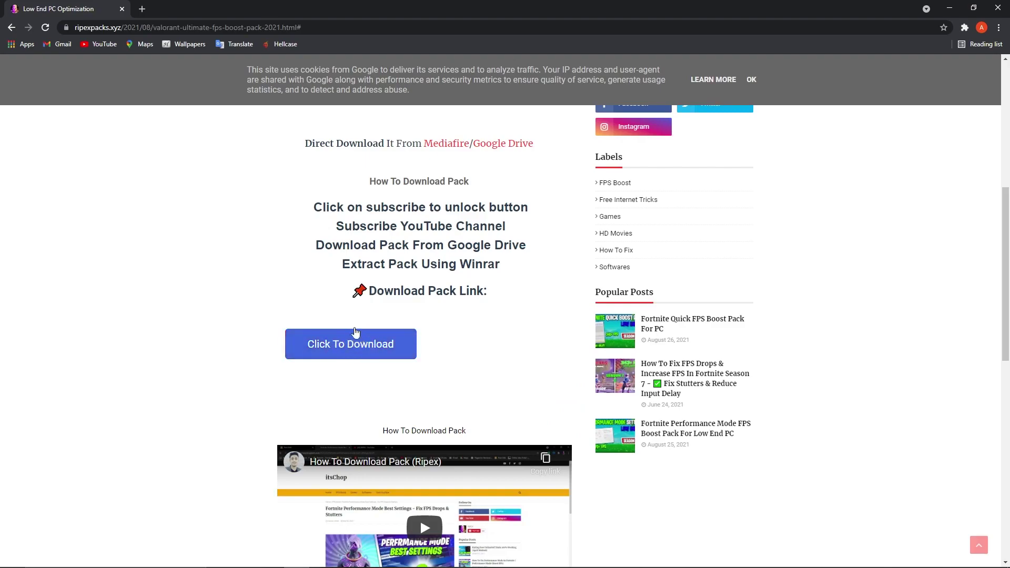
left_click(351, 348)
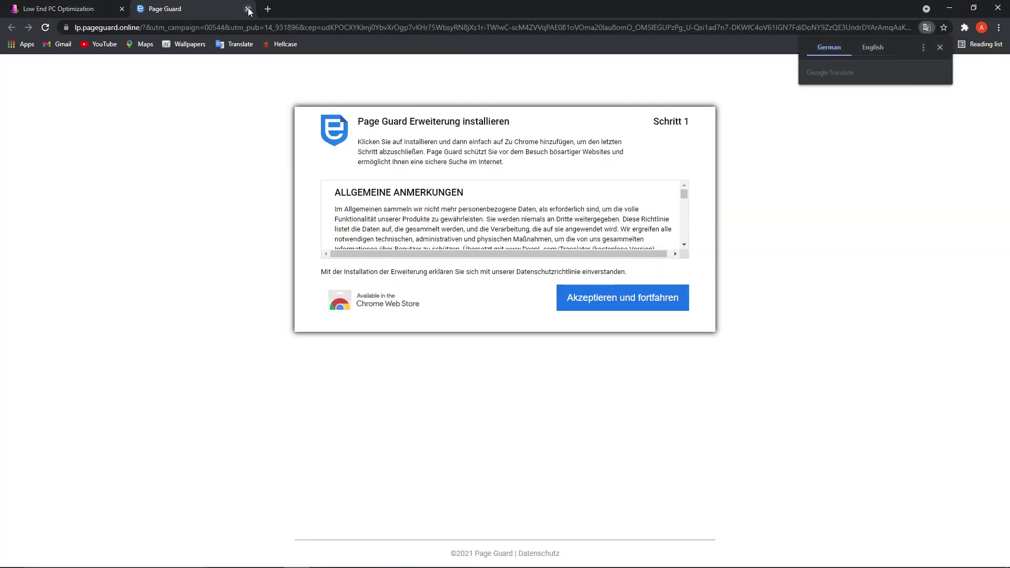
left_click(248, 9)
left_click(351, 345)
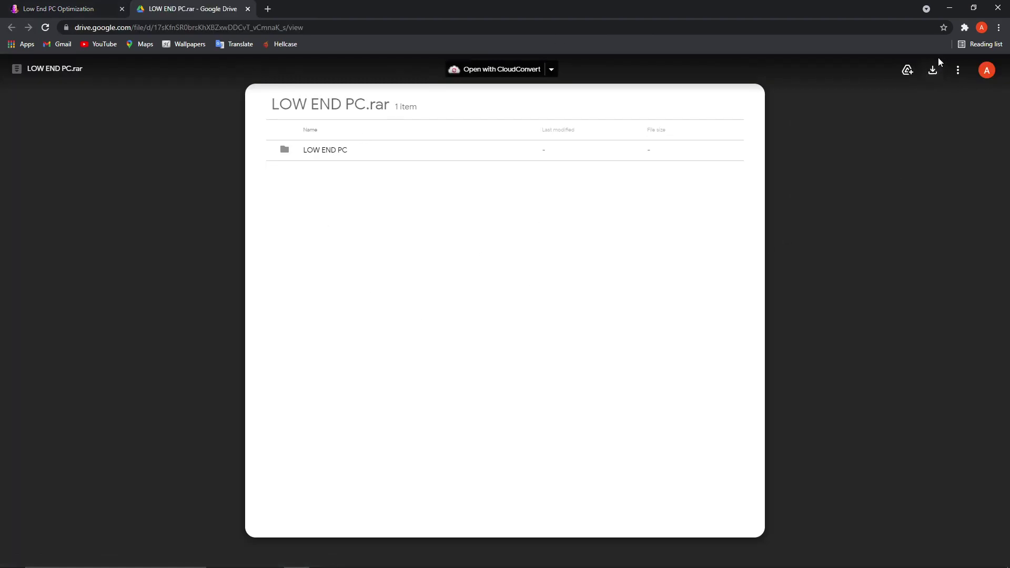
Step: Download LOW END PC (4).rar past the virus-scan warning and open it in WinRAR
left_click(931, 70)
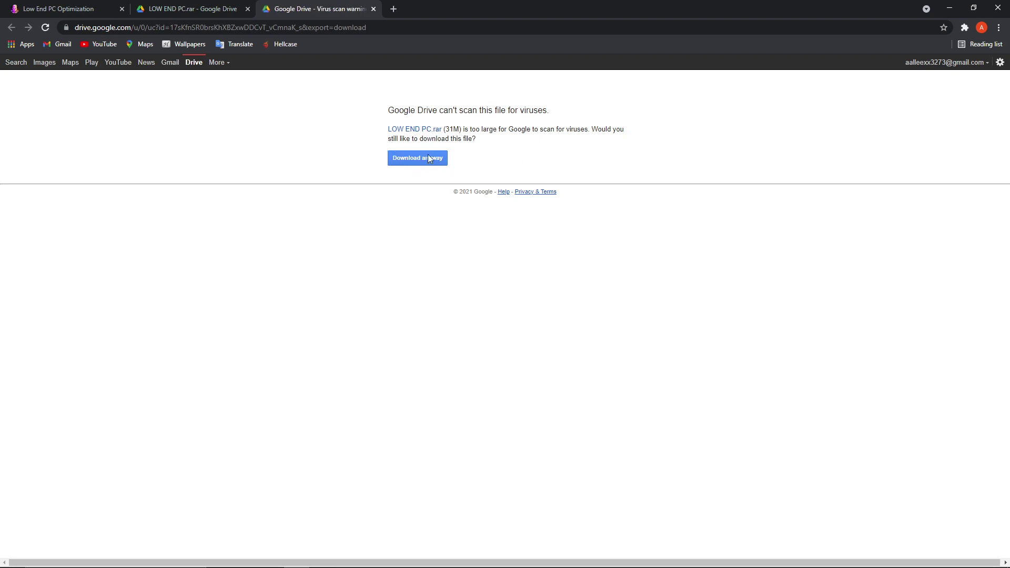
left_click(420, 156)
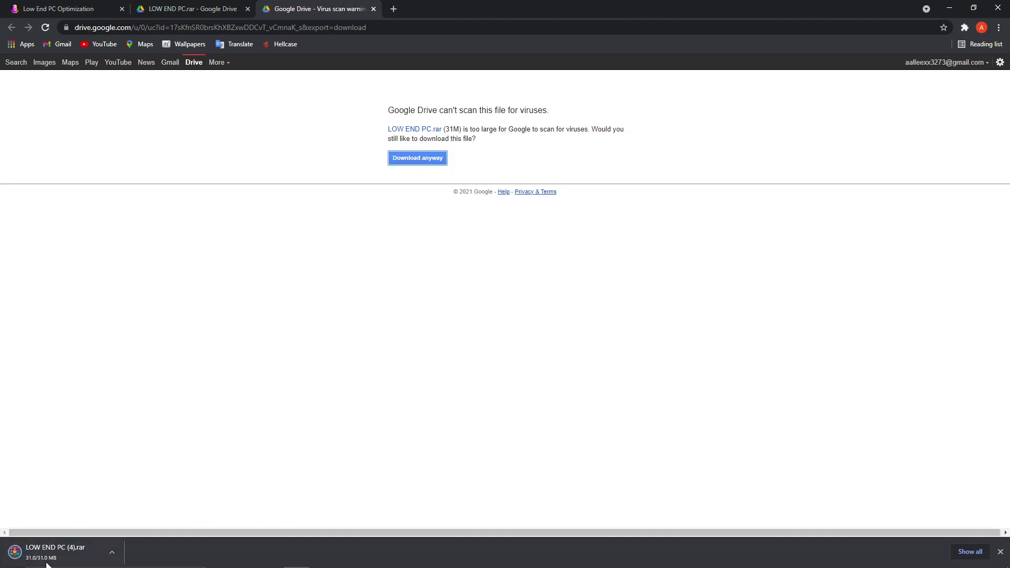
left_click(104, 559)
left_click(136, 489)
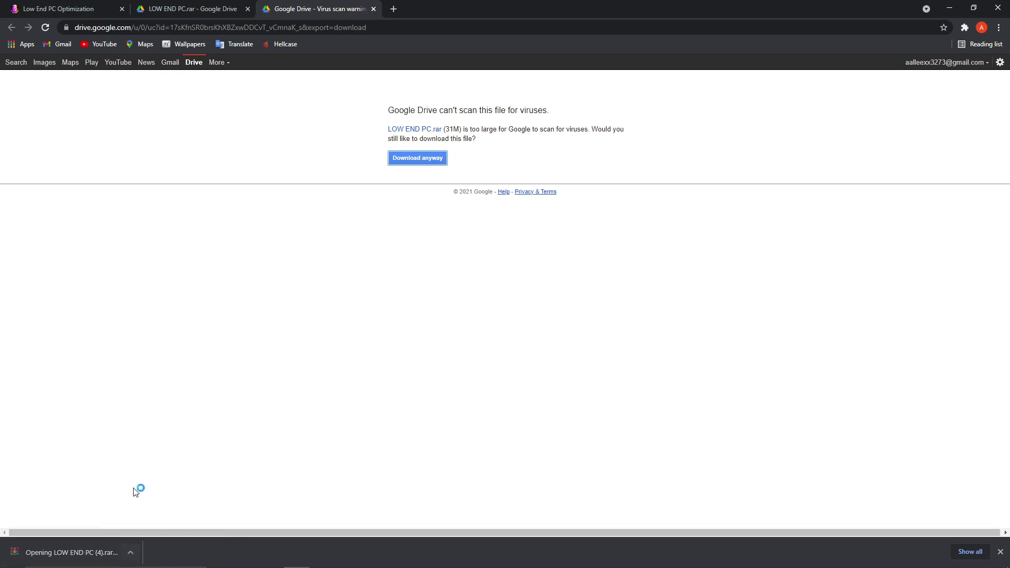
left_click(864, 37)
Step: Open the AMD Radeon Driver folder inside the archive's LOW END PC folder
left_click(949, 8)
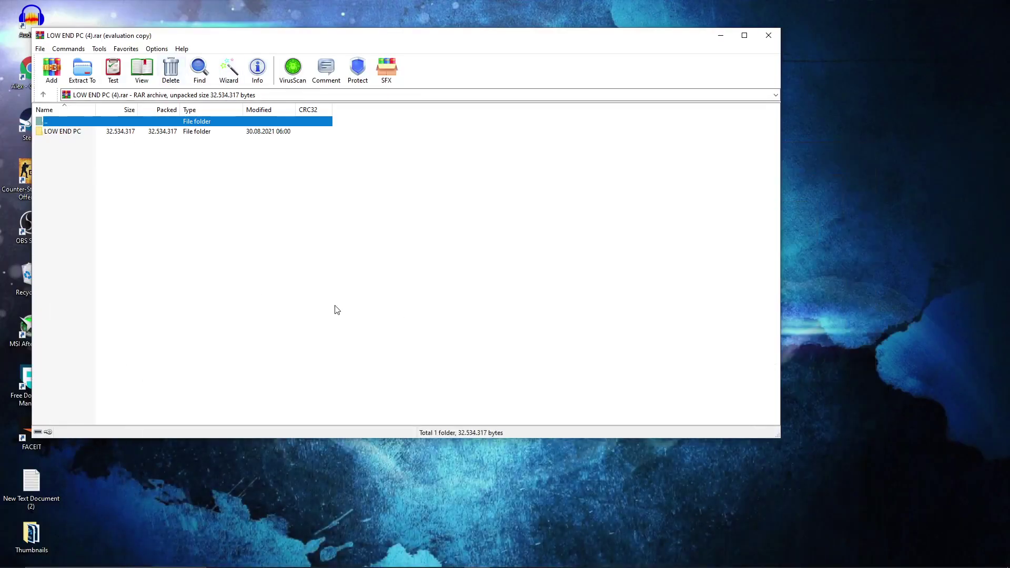
left_click(78, 133)
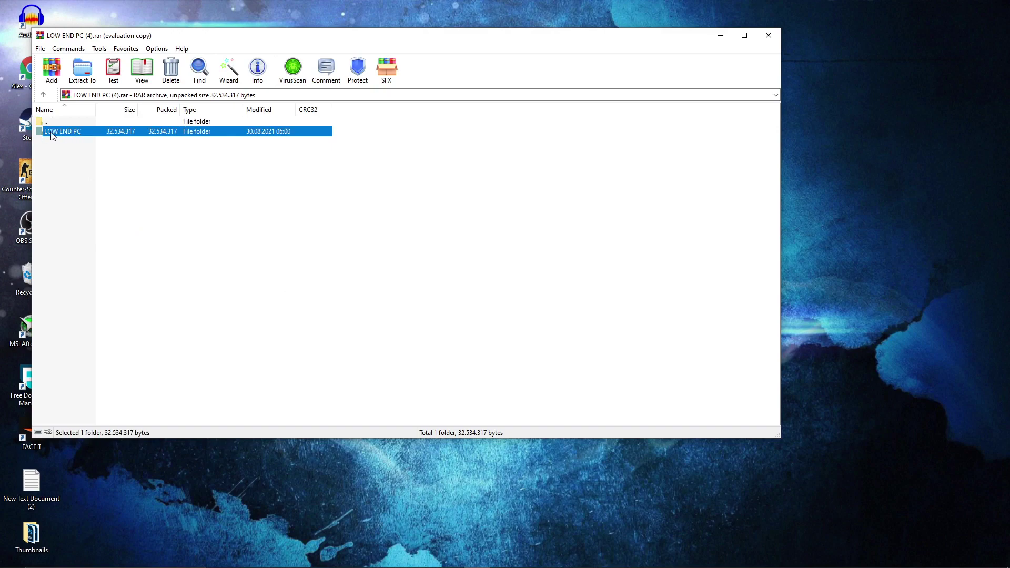
double_click(66, 133)
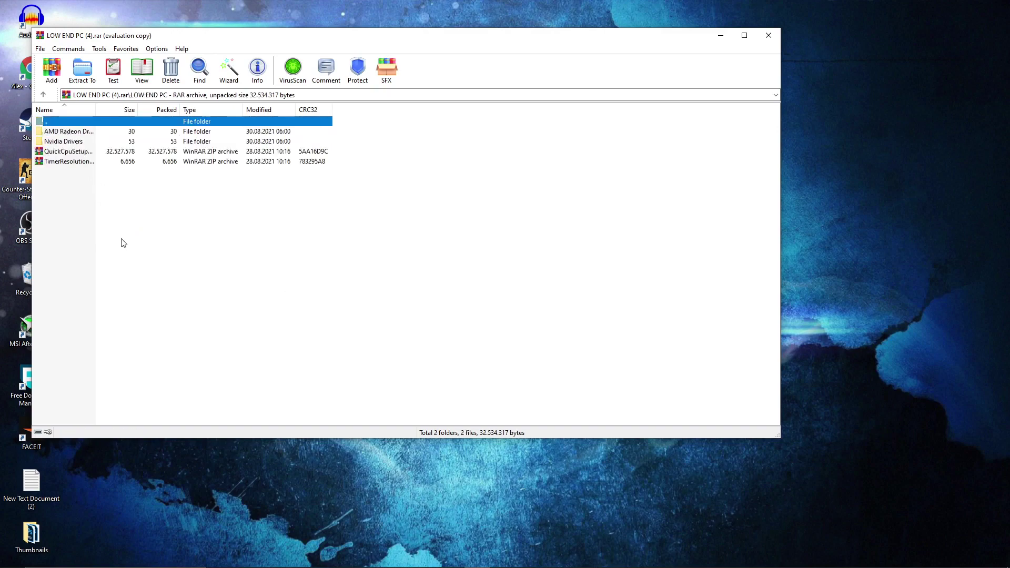
left_click(85, 133)
left_click(77, 143)
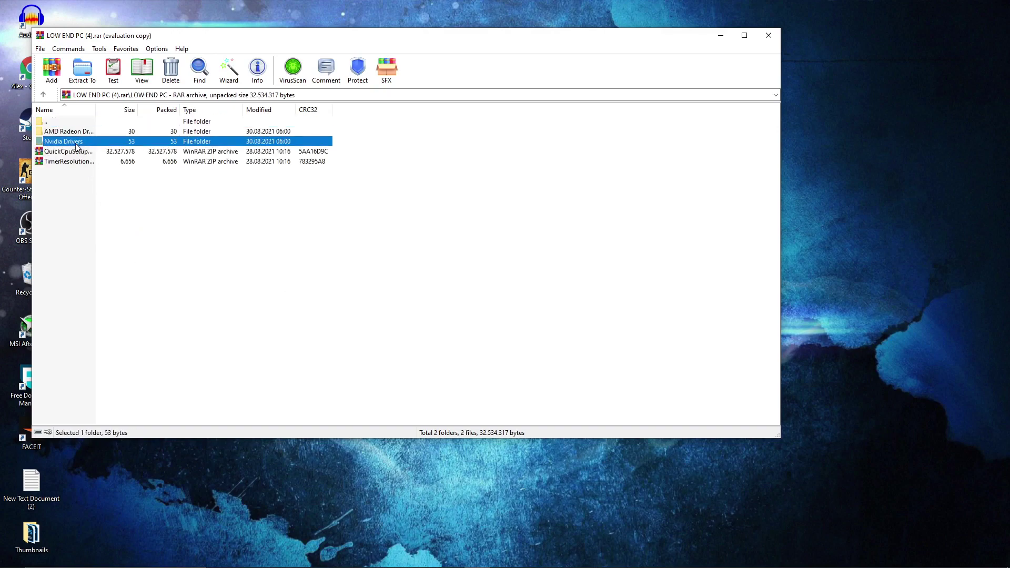
left_click(76, 132)
left_click(76, 141)
left_click(72, 133)
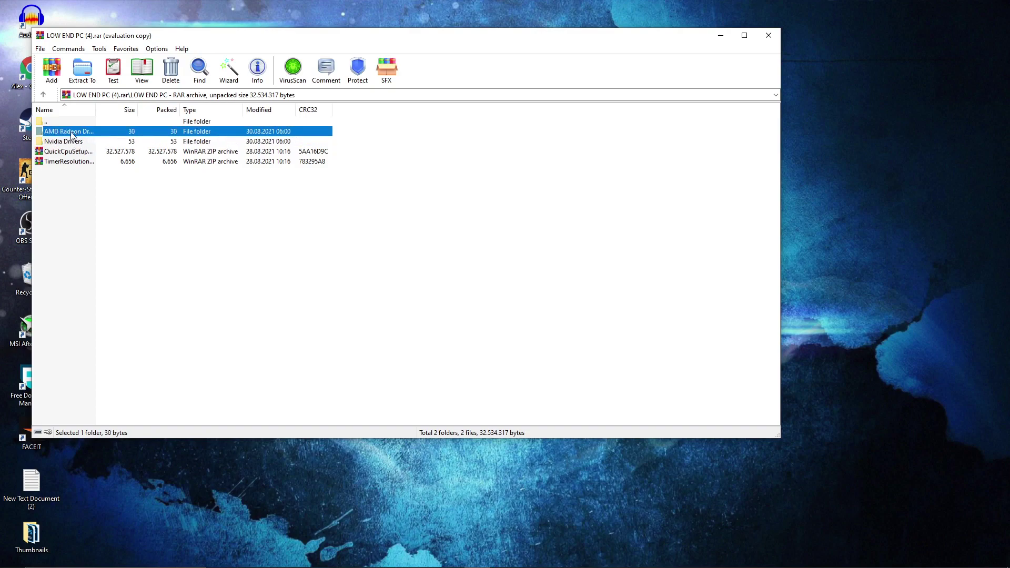
double_click(73, 133)
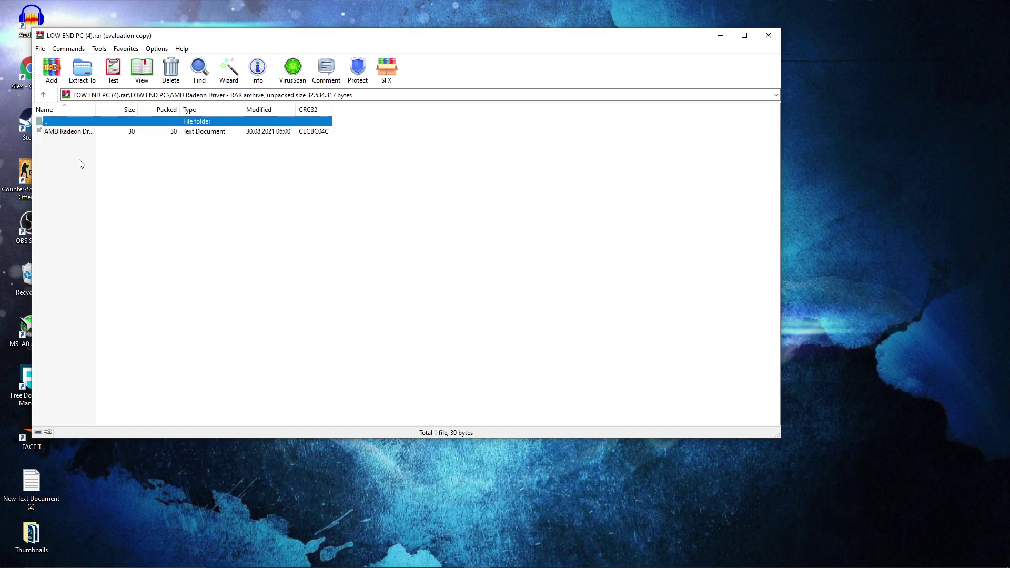
Step: Copy the amd.com support link from the AMD driver note and close the note
double_click(77, 136)
left_click_drag(627, 44, 508, 44)
right_click(519, 44)
left_click(561, 78)
left_click(949, 20)
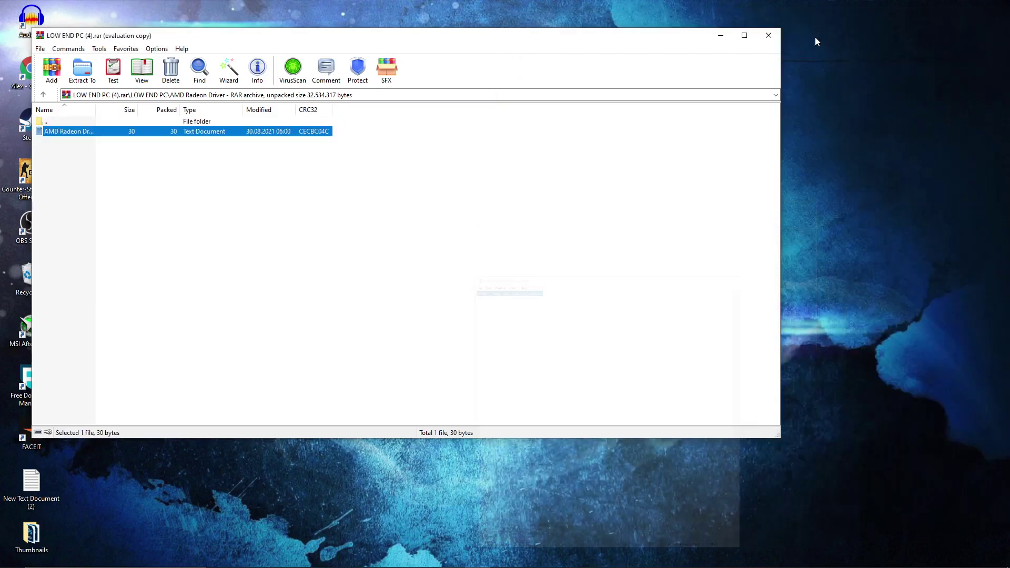
left_click(720, 35)
left_click(301, 559)
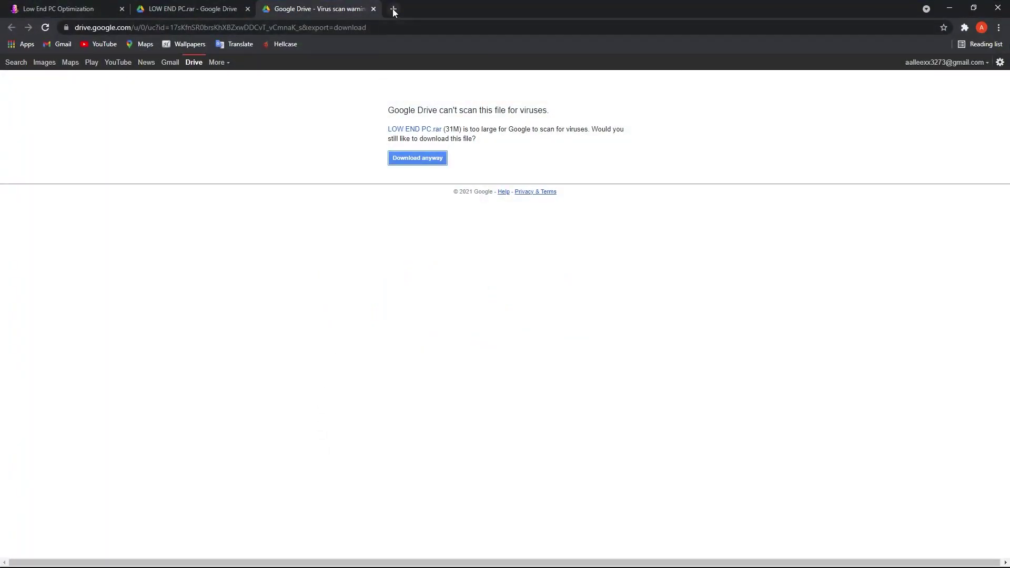
Step: Open the copied AMD support link in a new tab and scroll to the Drivers for Windows selector
left_click(394, 9)
right_click(391, 25)
left_click(438, 108)
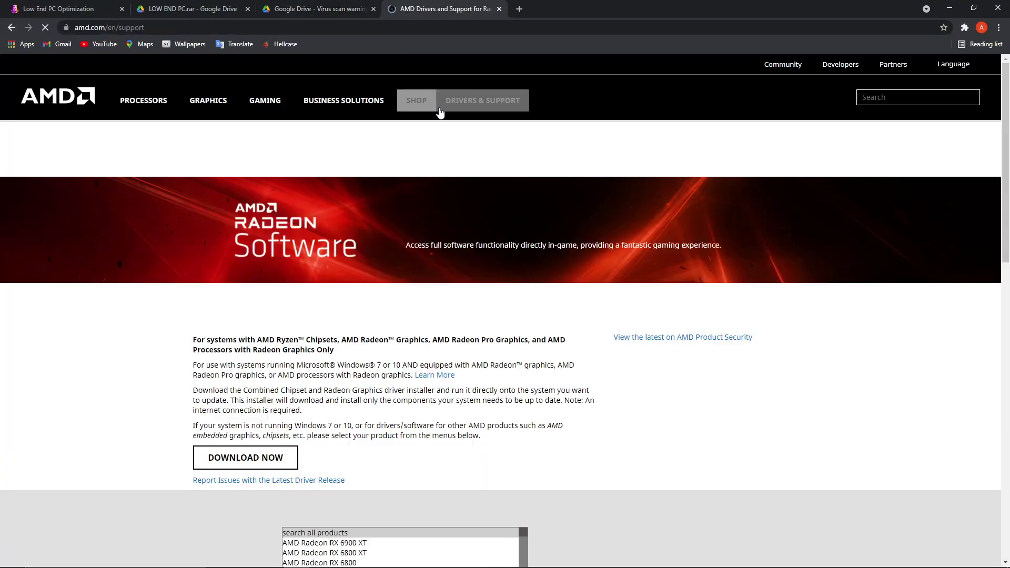
scroll(653, 339, "down", 5)
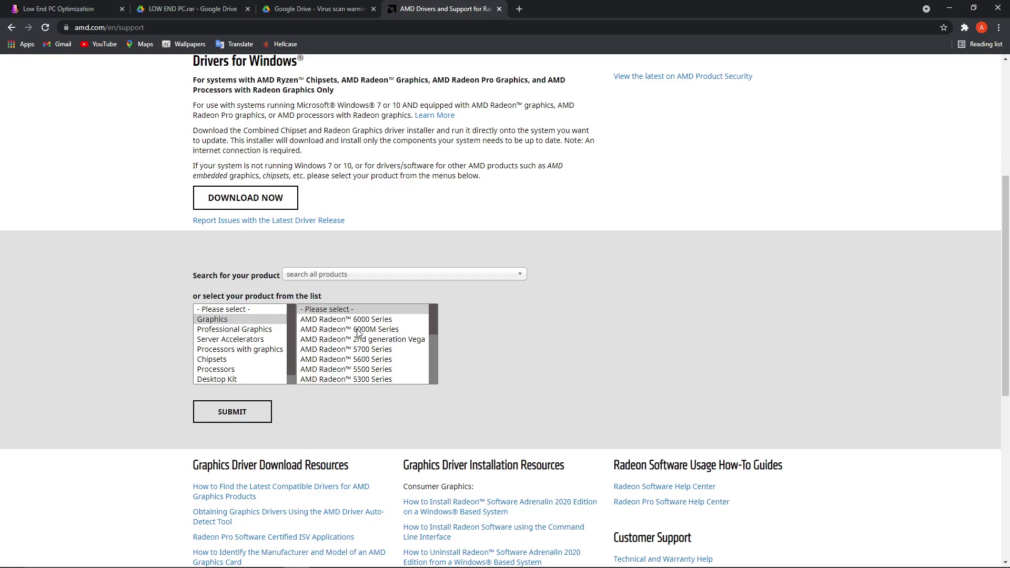
scroll(356, 333, "down", 3)
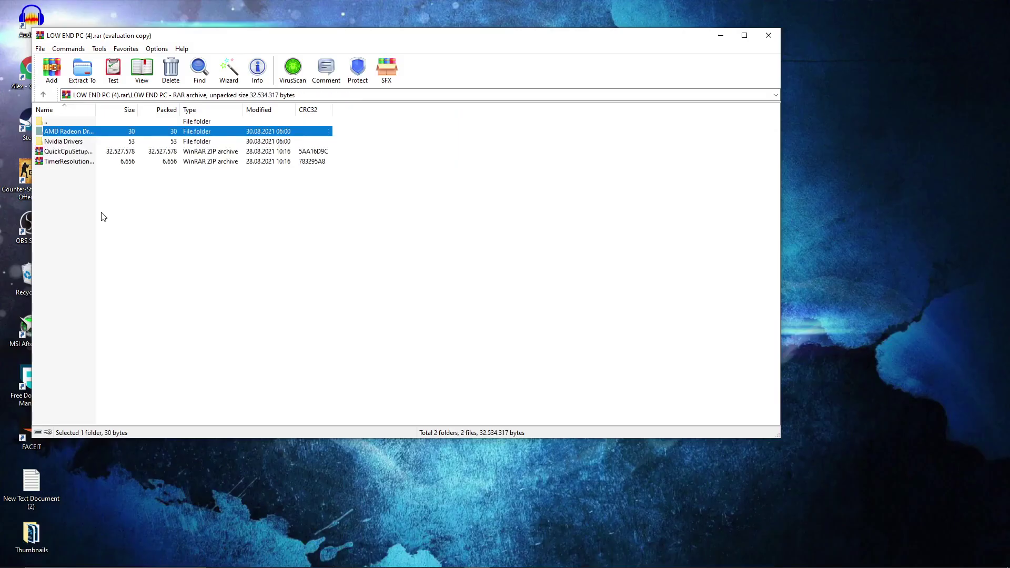
Step: Copy the nvidia.com download link from Nvidia Drivers\Nvidia Driver.txt
left_click(79, 142)
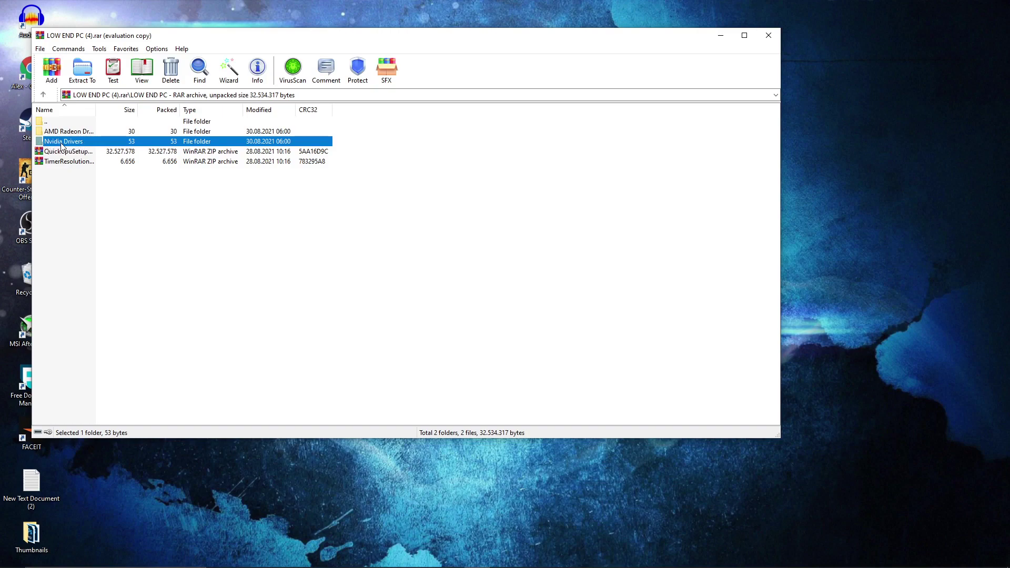
double_click(61, 143)
left_click(81, 135)
double_click(69, 133)
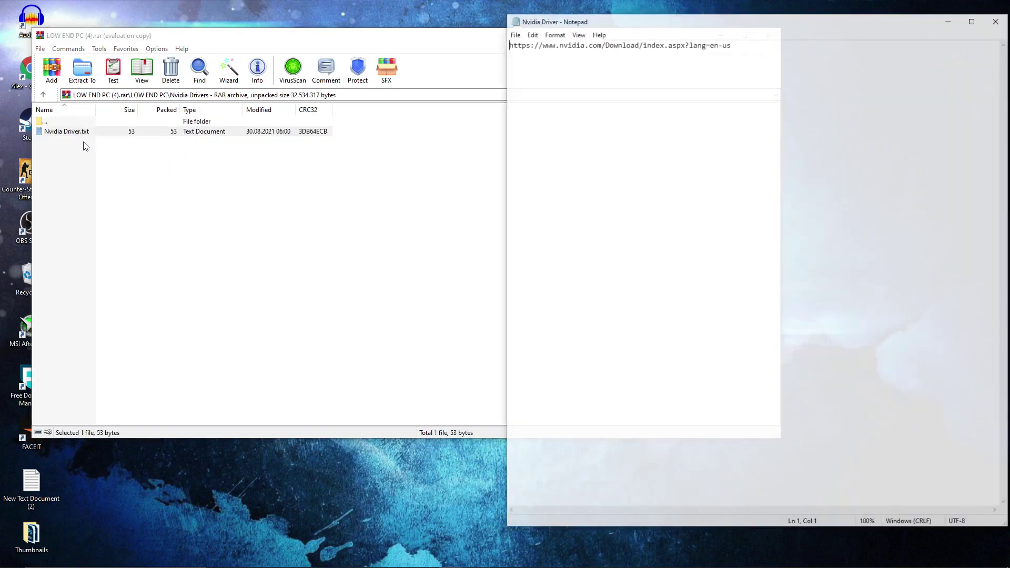
left_click_drag(736, 52, 507, 44)
right_click(522, 43)
left_click(547, 78)
left_click(998, 23)
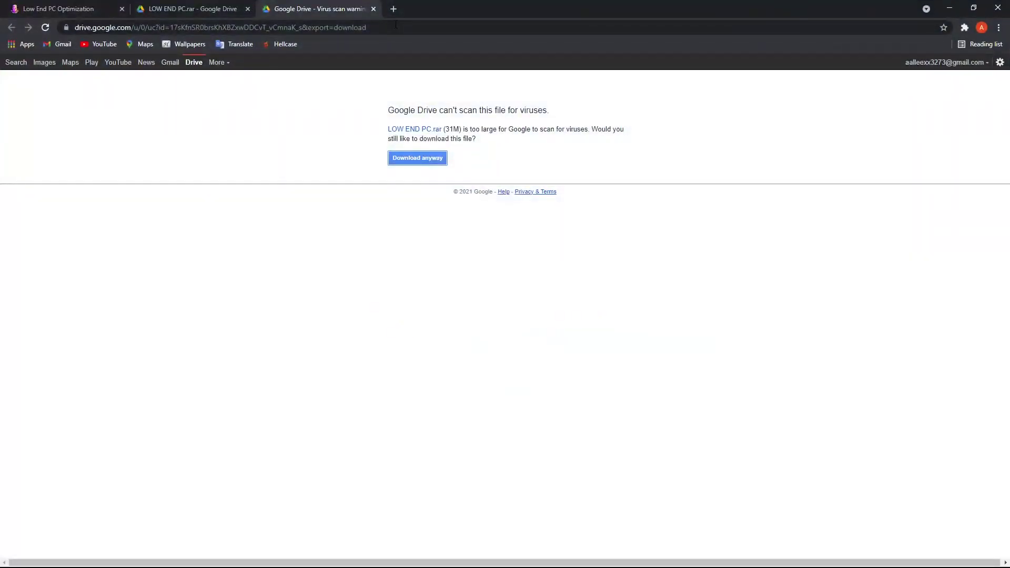
Step: Open the NVIDIA link in a new tab and download Game Ready Driver 471.96 for GTX 1050 Ti
left_click(393, 9)
right_click(395, 26)
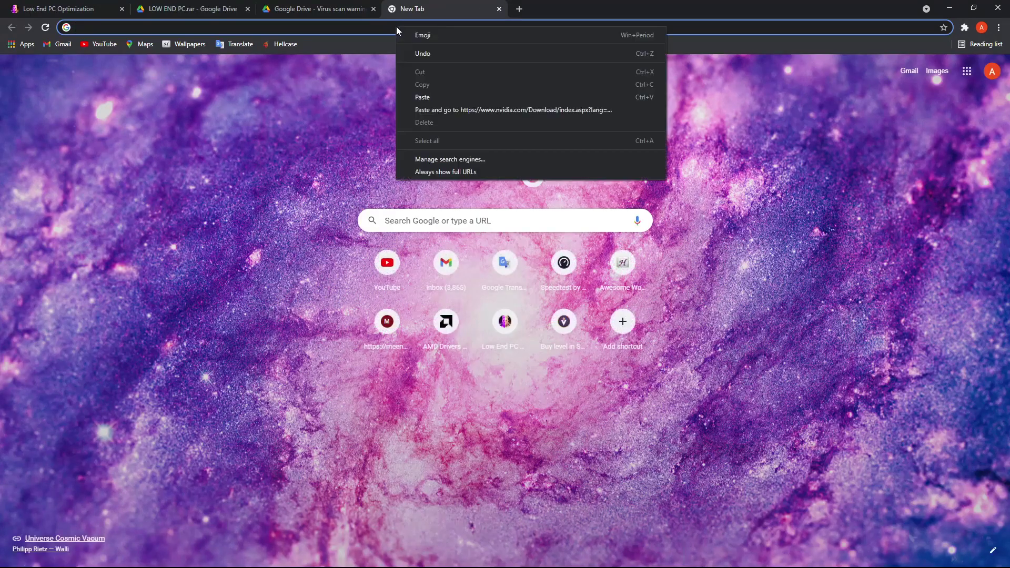
left_click(450, 107)
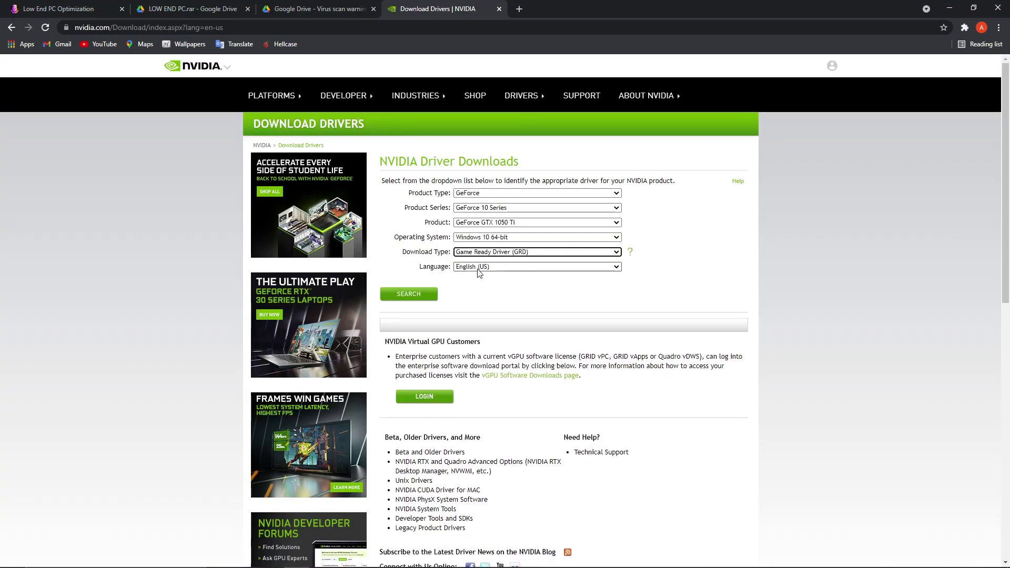
left_click(409, 294)
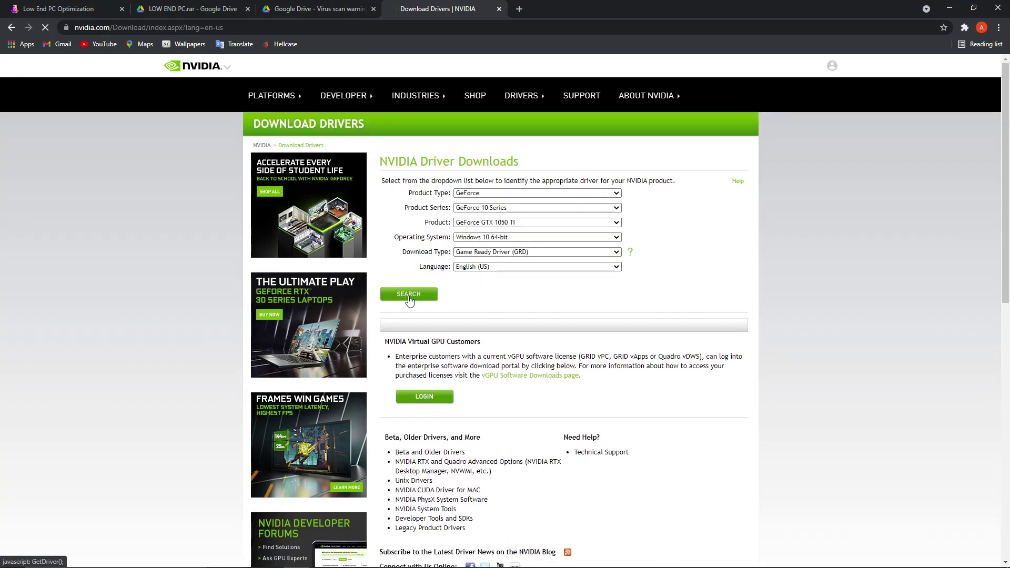
left_click(405, 240)
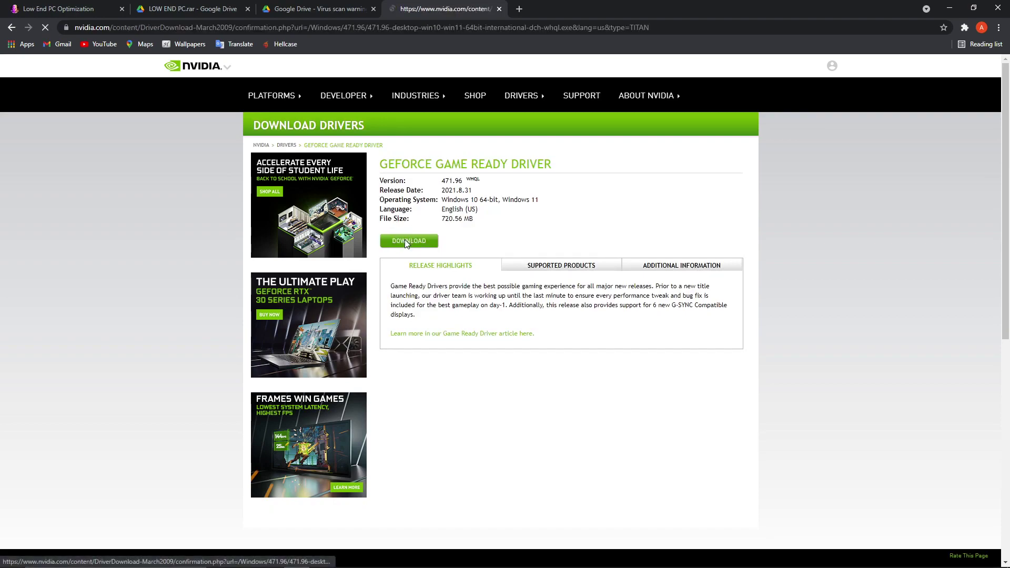
left_click(561, 211)
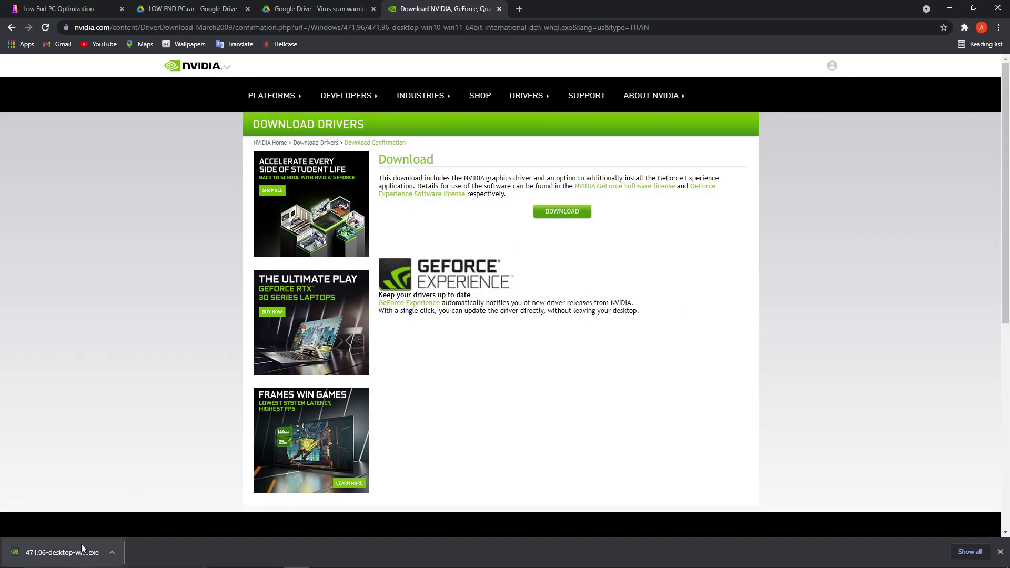
Step: Launch the downloaded 471.96 driver installer
left_click(112, 556)
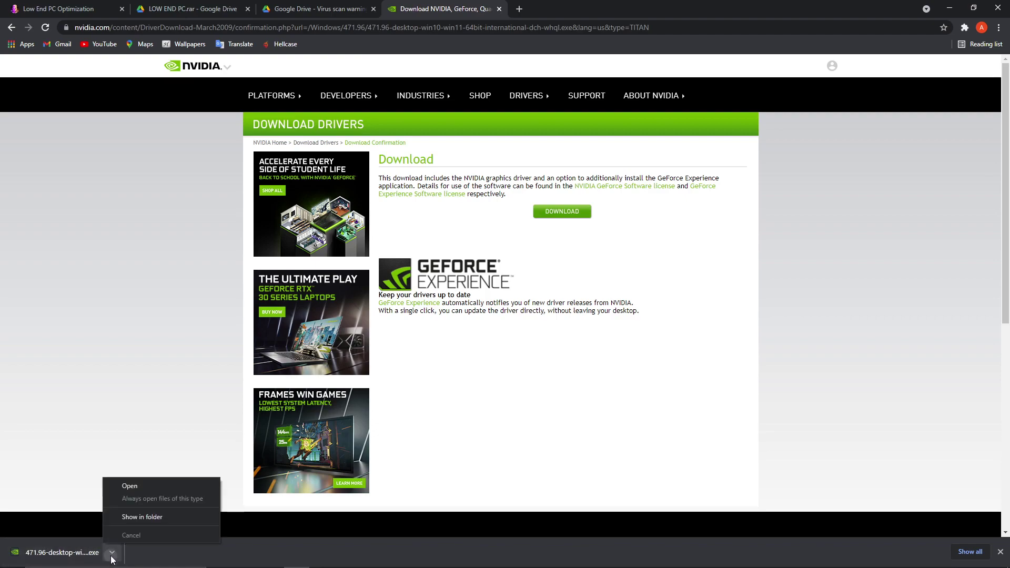
left_click(132, 489)
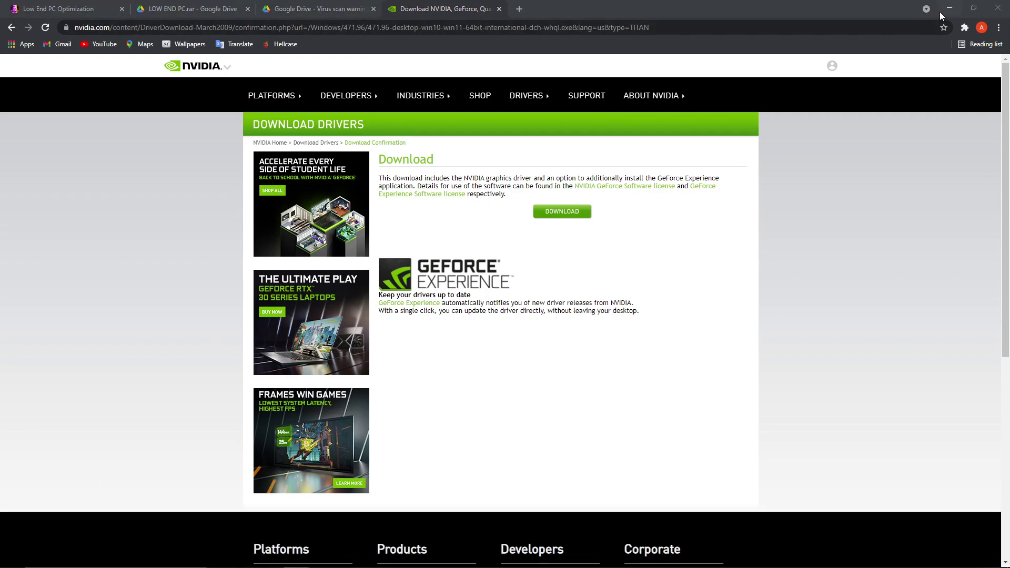
left_click(949, 8)
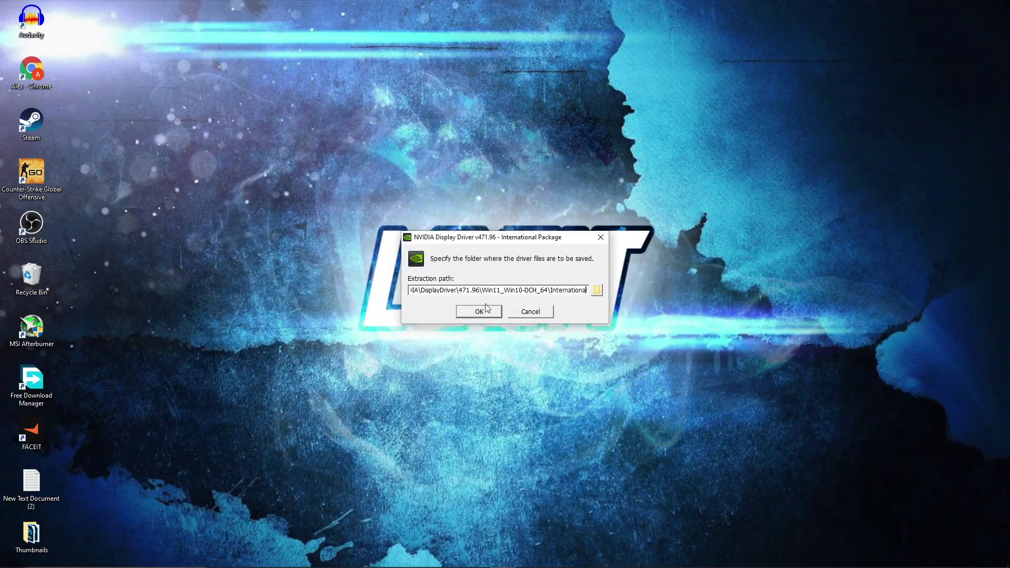
Step: Extract to the default folder, install driver-only 471.96 via Express, and close the installer
left_click(479, 312)
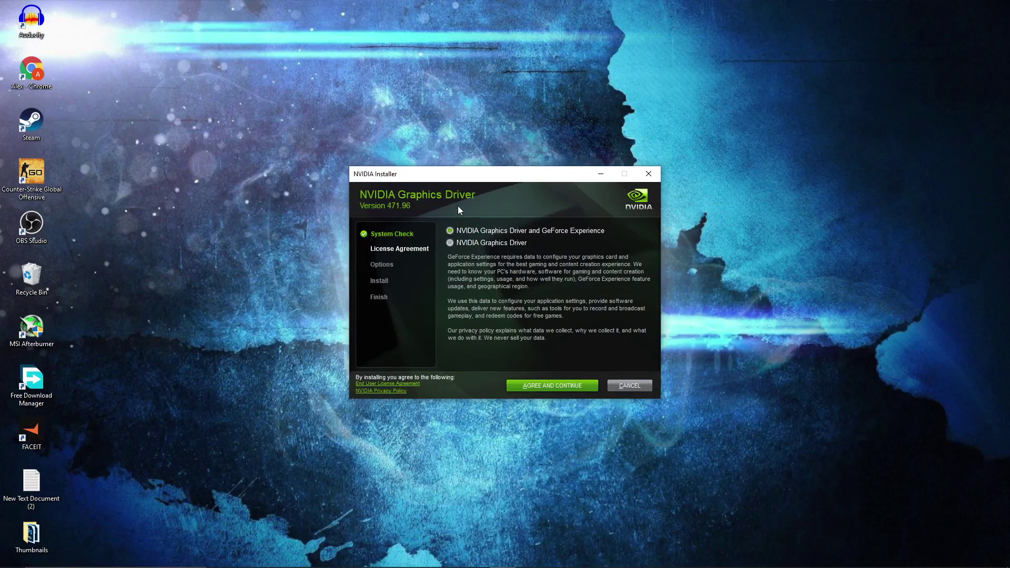
left_click(451, 243)
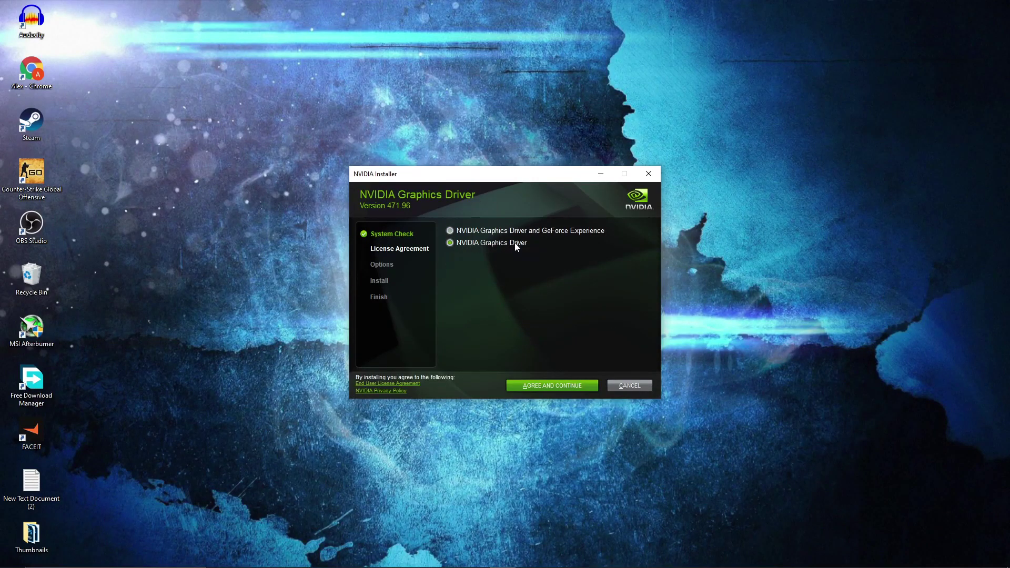
left_click(551, 385)
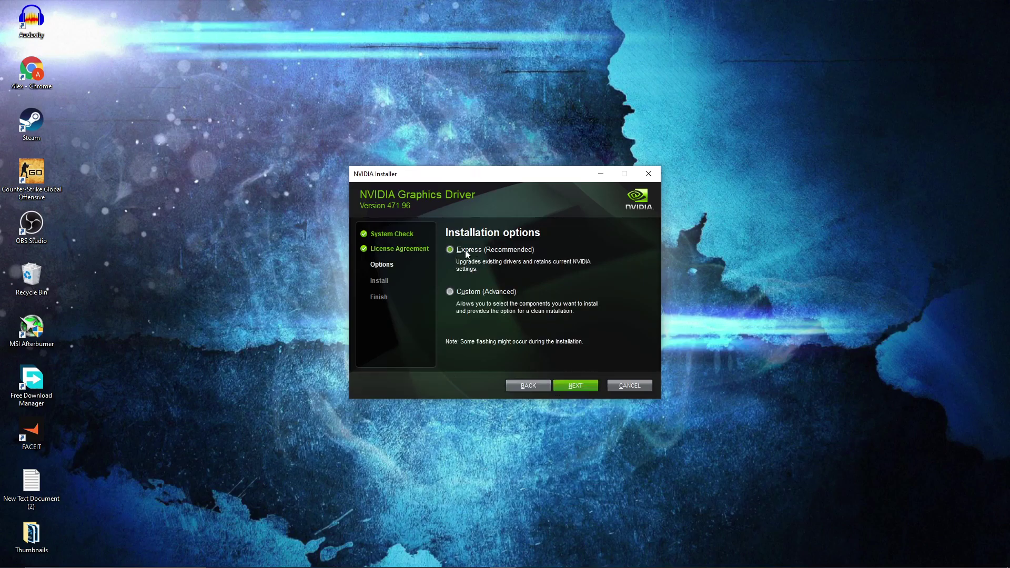
left_click(576, 386)
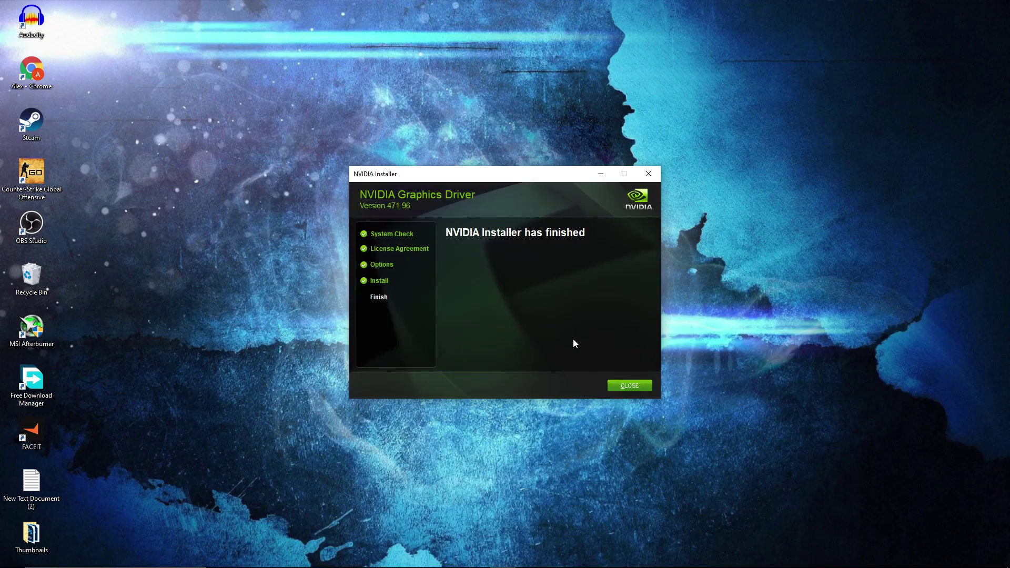
left_click(629, 385)
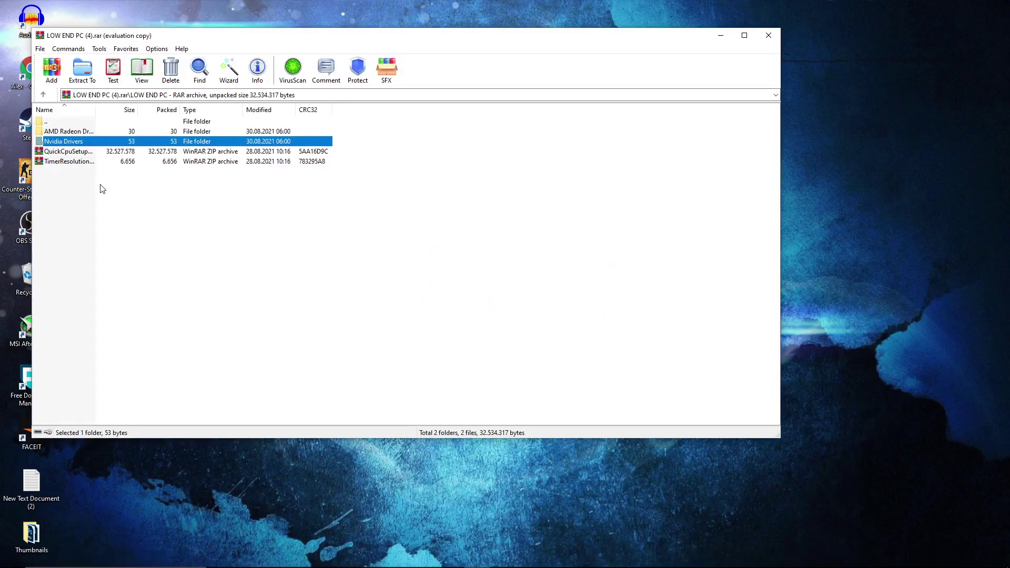
Step: Open QuickCpuSetup64.zip in WinRAR and launch the Quick CPU installer
left_click(69, 152)
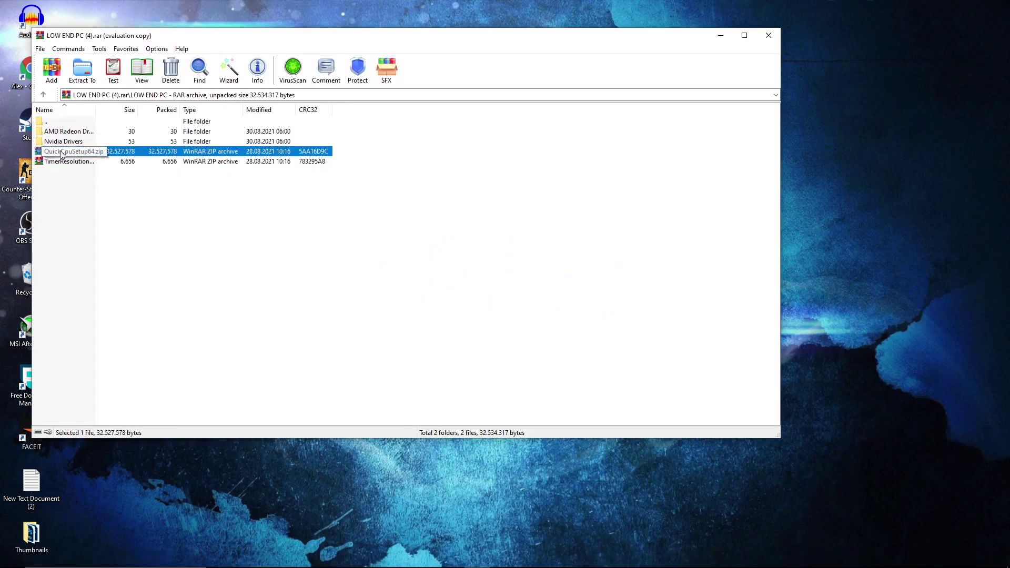
double_click(57, 153)
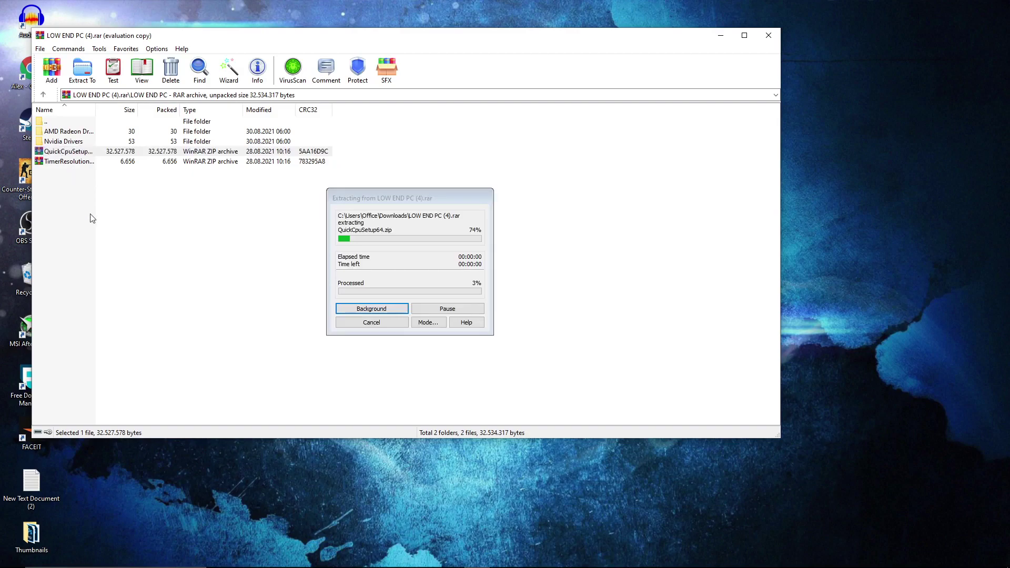
double_click(52, 131)
left_click(721, 33)
left_click(720, 35)
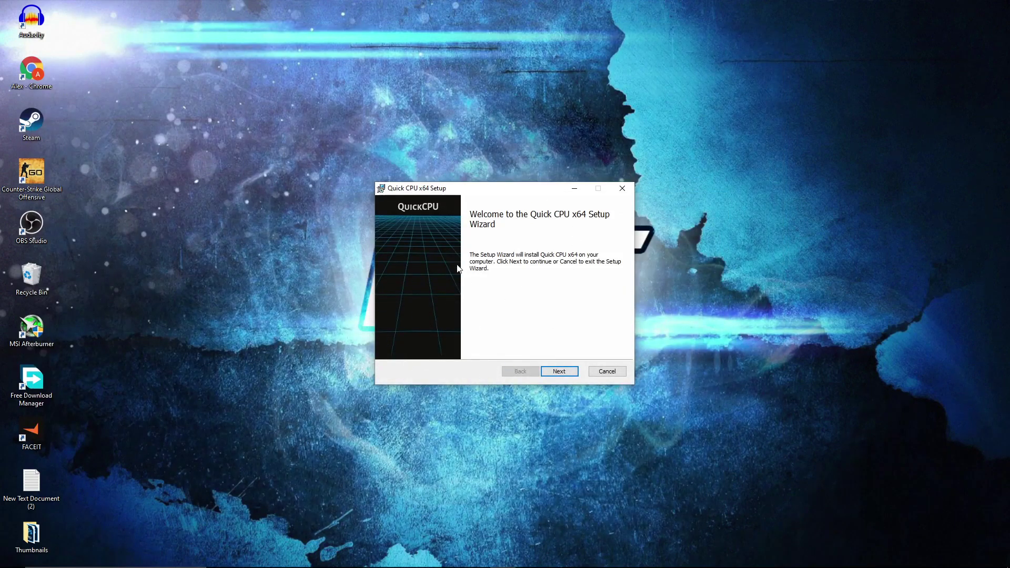
Step: Install Quick CPU x64 into C:\Program Files\QuickCPU\ with default options and launch it when finished
left_click(560, 373)
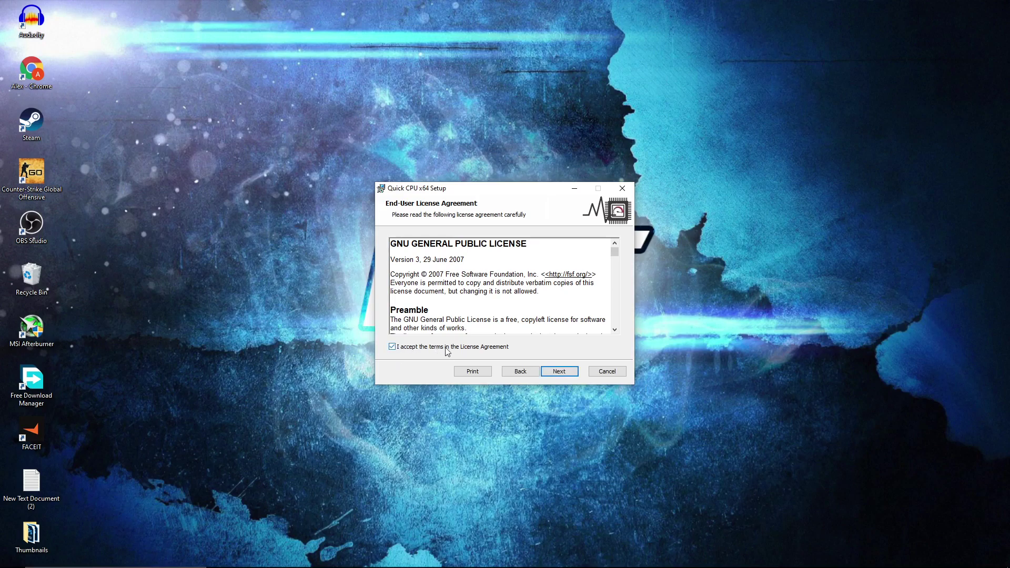
left_click(559, 371)
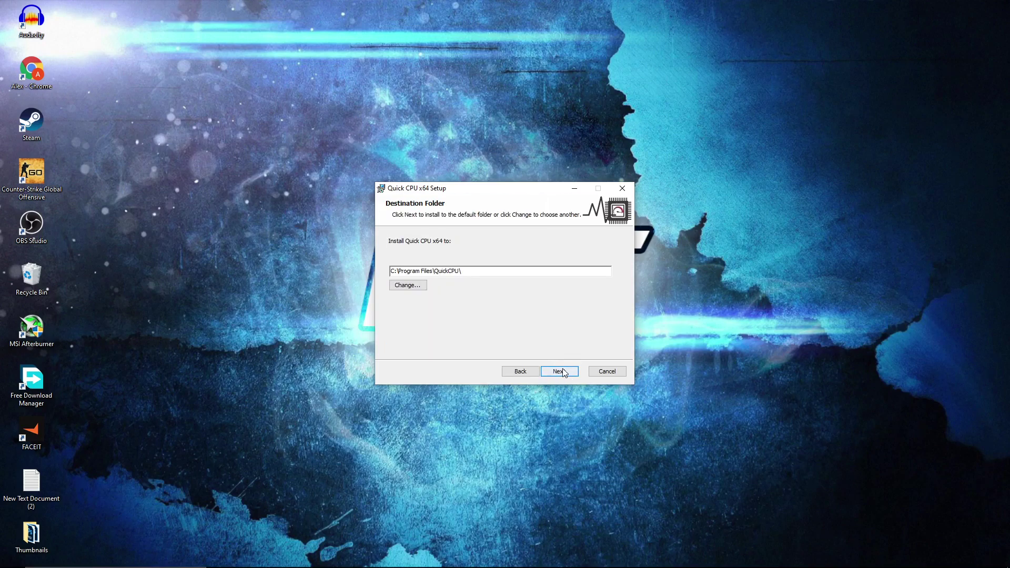
left_click(561, 371)
left_click(551, 372)
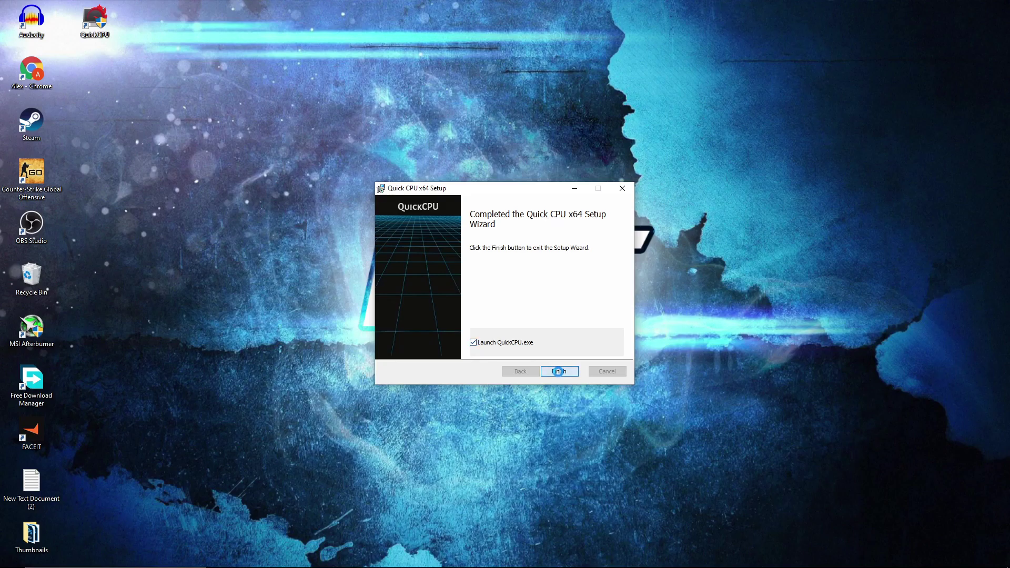
left_click(559, 372)
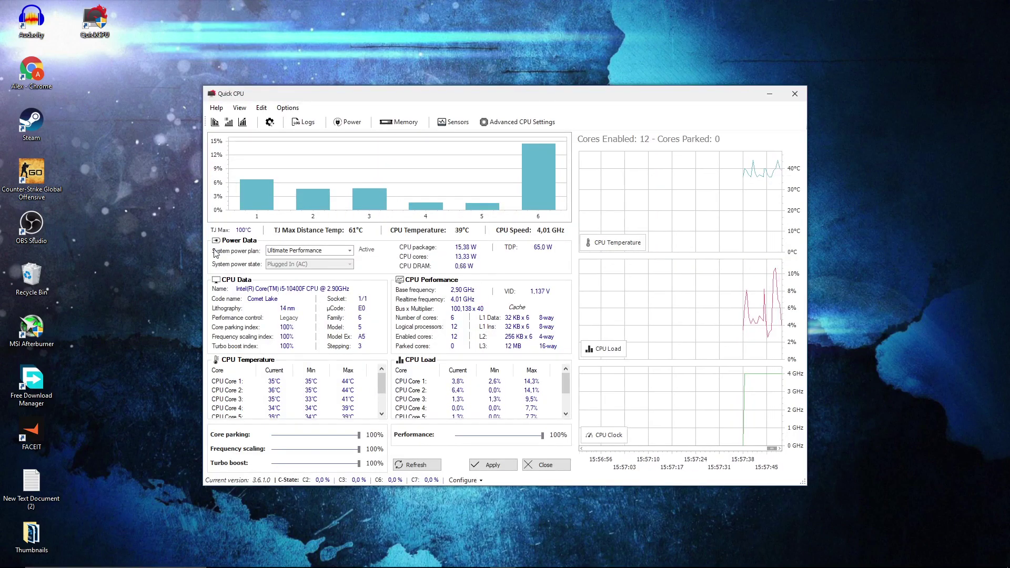
Step: Choose the Ultimate Performance plan in Quick CPU with all sliders at 100% and apply it
left_click(293, 254)
left_click(290, 261)
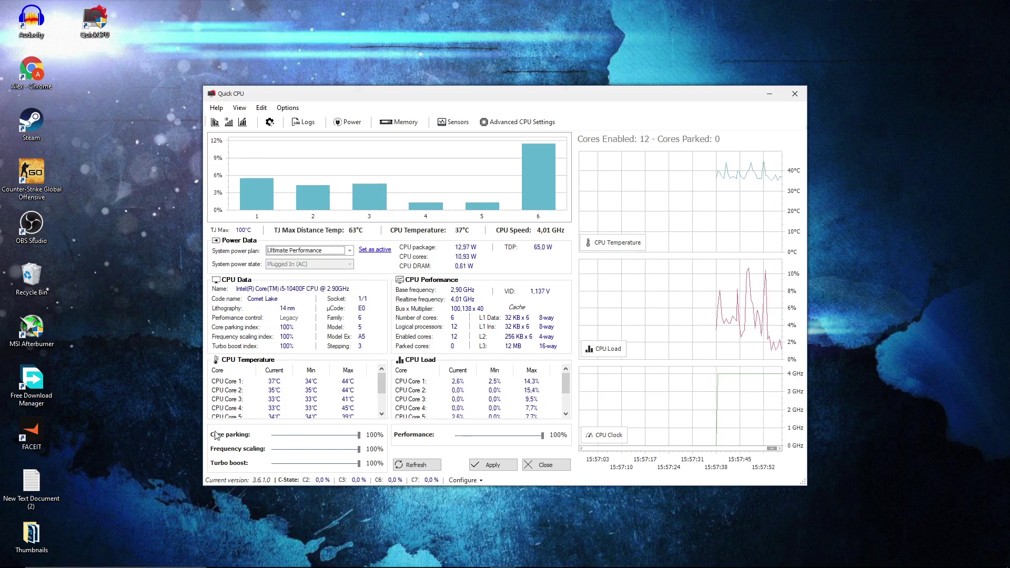
left_click(360, 437)
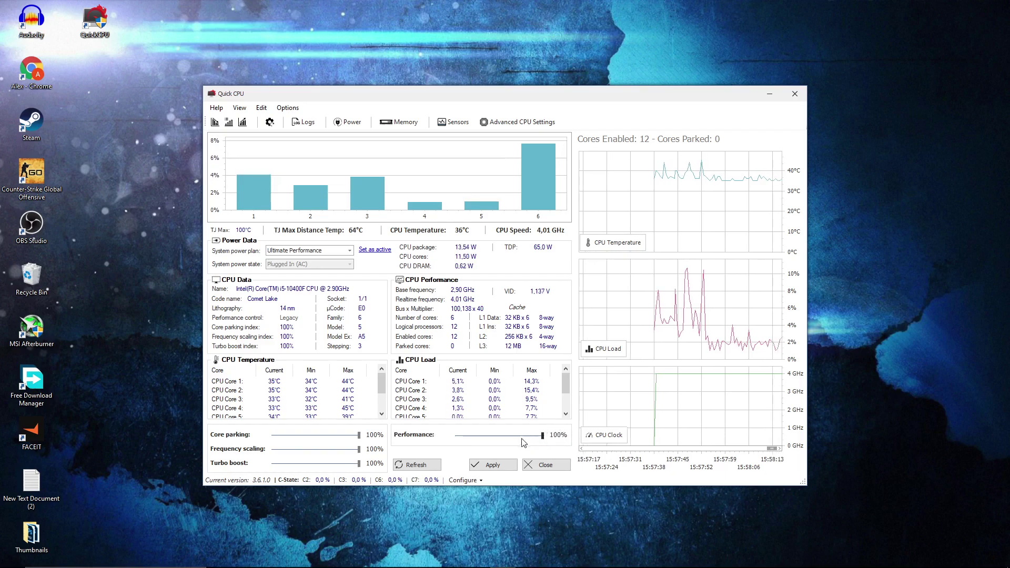
left_click(492, 464)
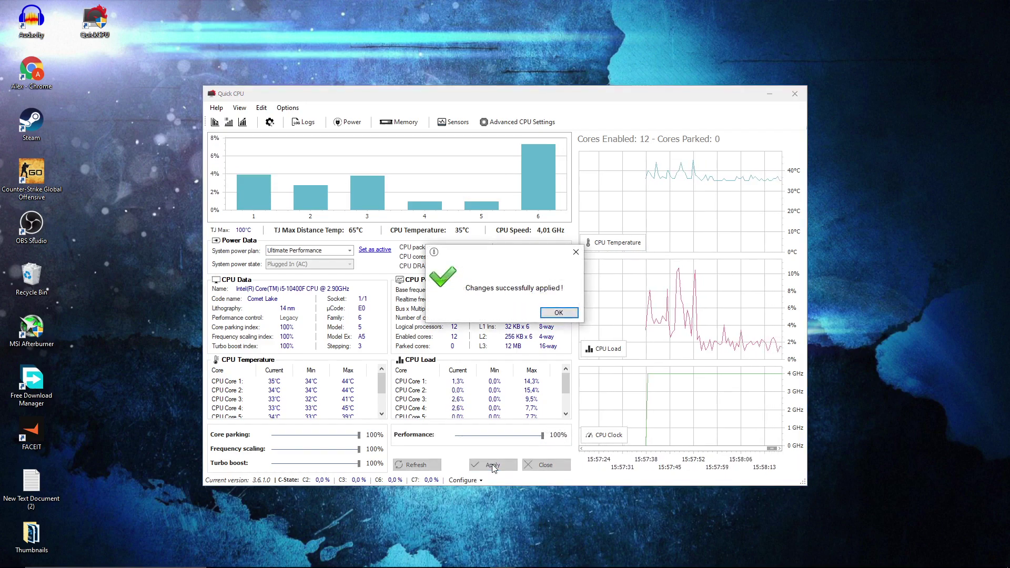
left_click(559, 312)
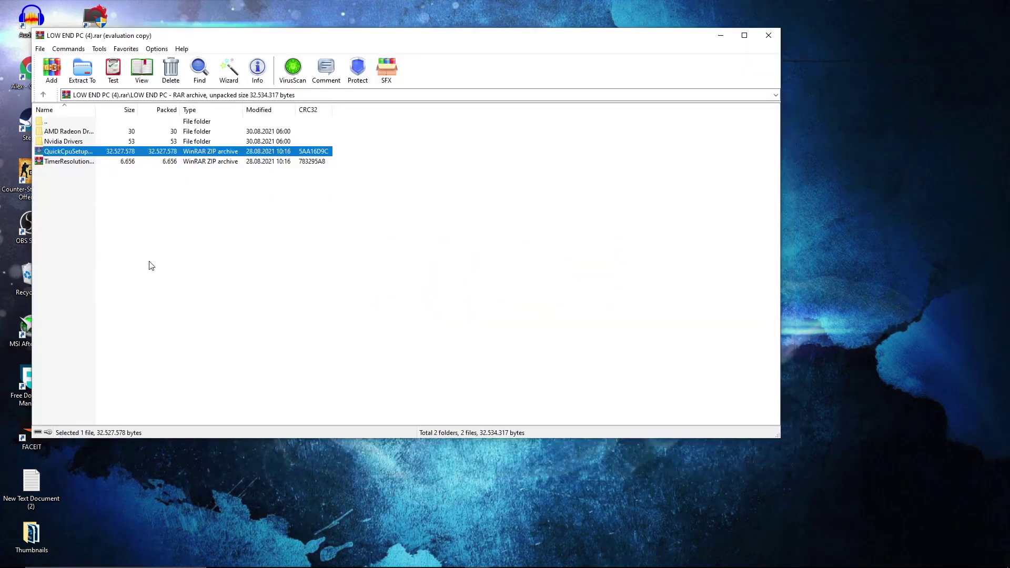
Step: Open TimerResolution.zip, dismiss the WinRAR trial reminder and run TimerResolution
left_click(87, 163)
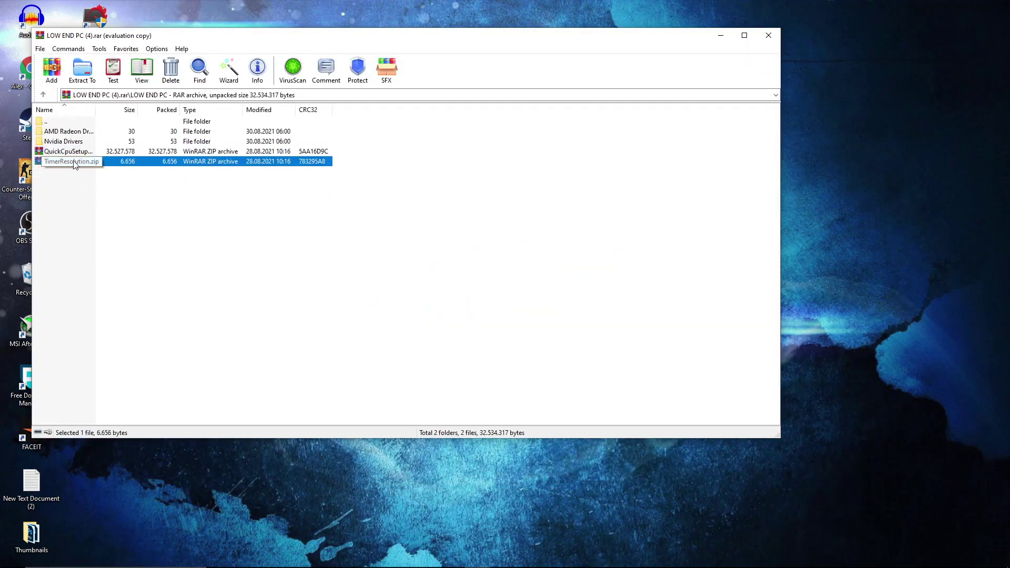
double_click(58, 162)
key("Escape")
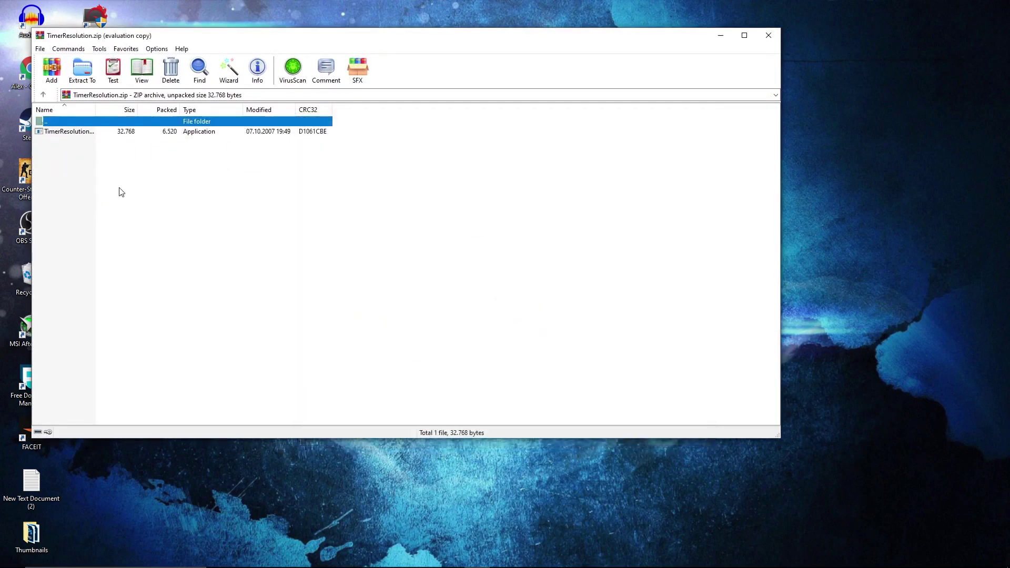
left_click(83, 134)
double_click(68, 131)
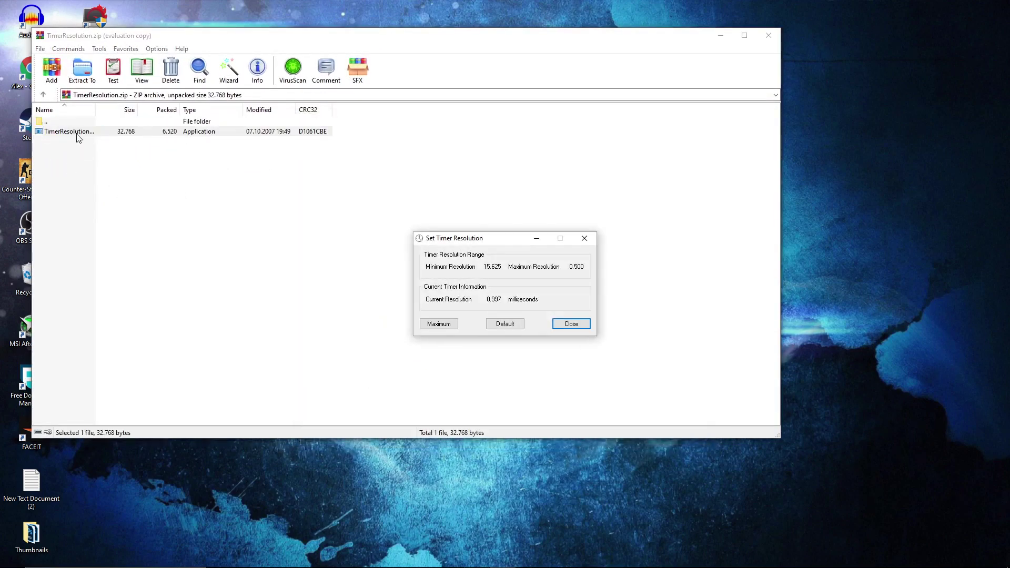
left_click(720, 35)
left_click(720, 35)
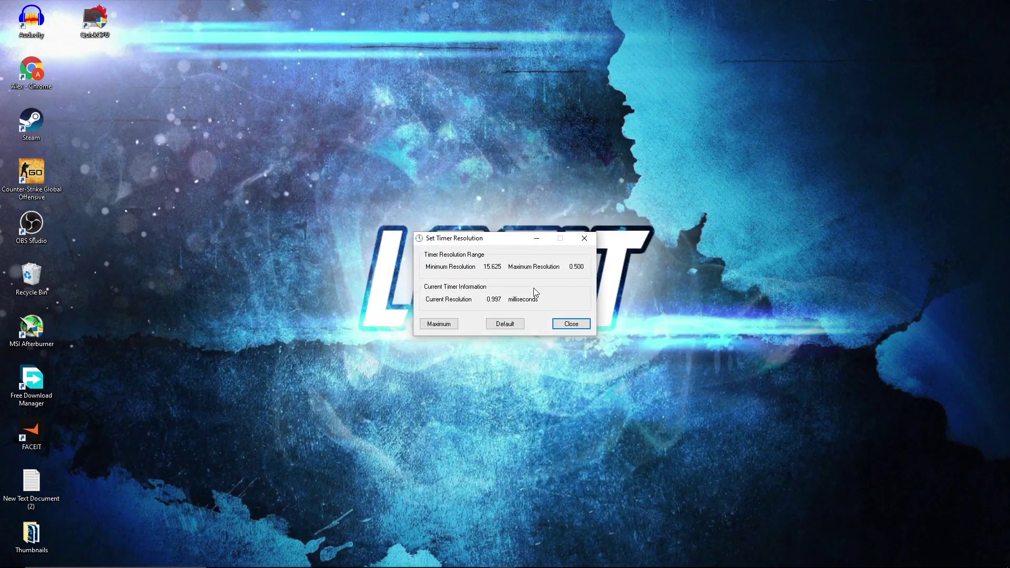
Step: Set the timer to the 0.496 ms maximum, restore the 0.997 ms default, then close the tool
left_click(441, 323)
left_click(500, 325)
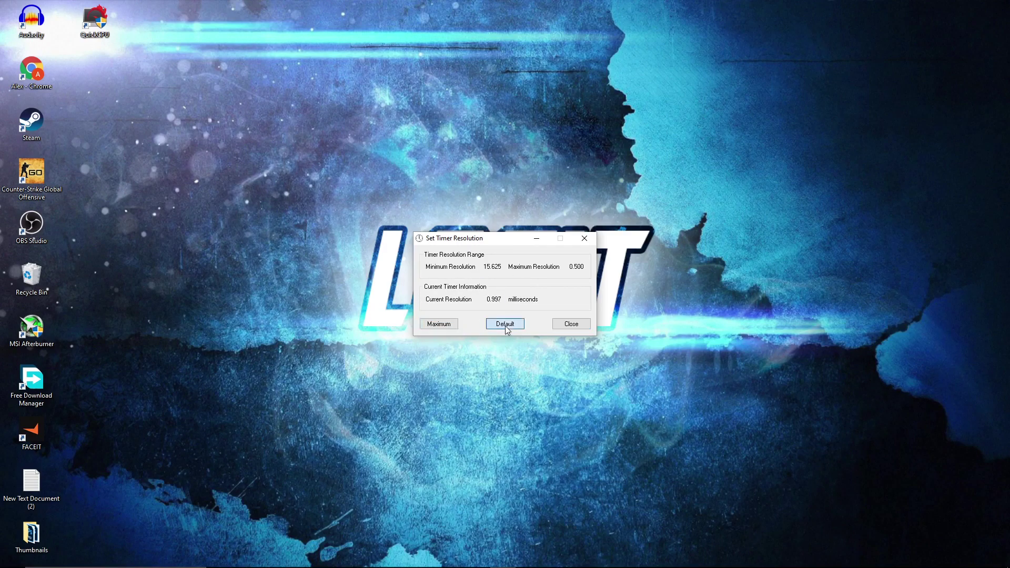
left_click(583, 240)
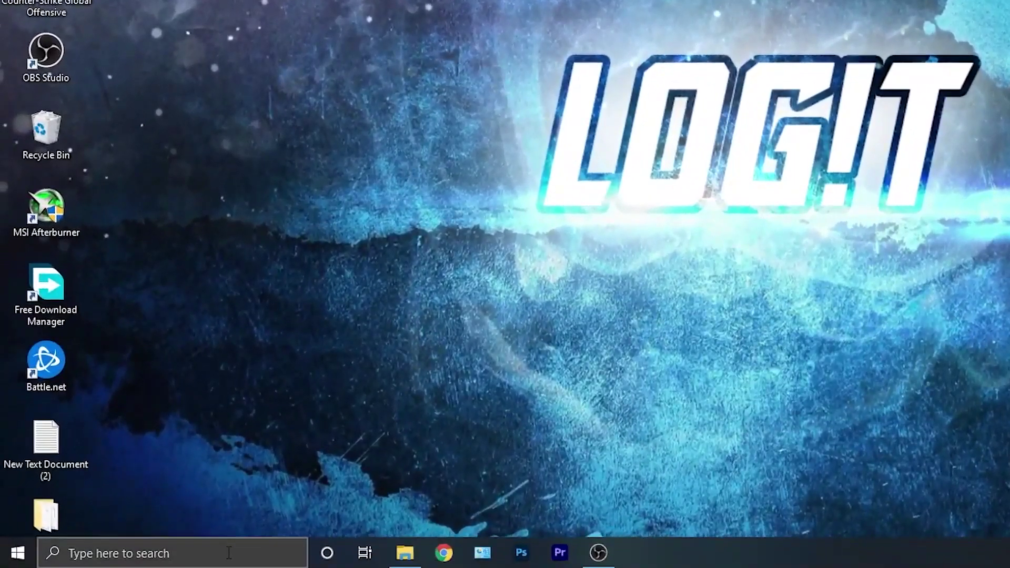
Step: Open Command Prompt as administrator from a Windows search for cmd
left_click(227, 551)
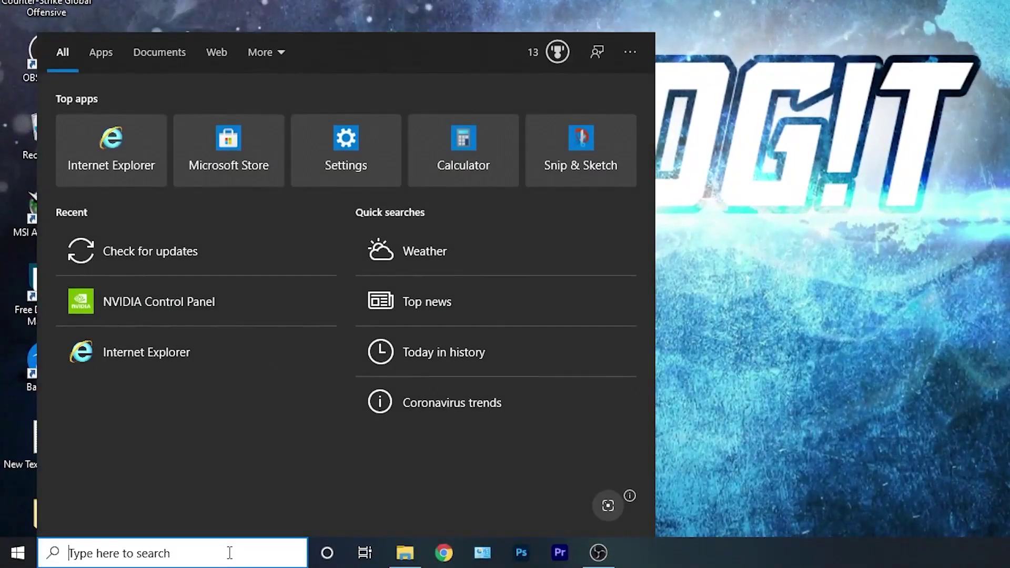
type("cmd")
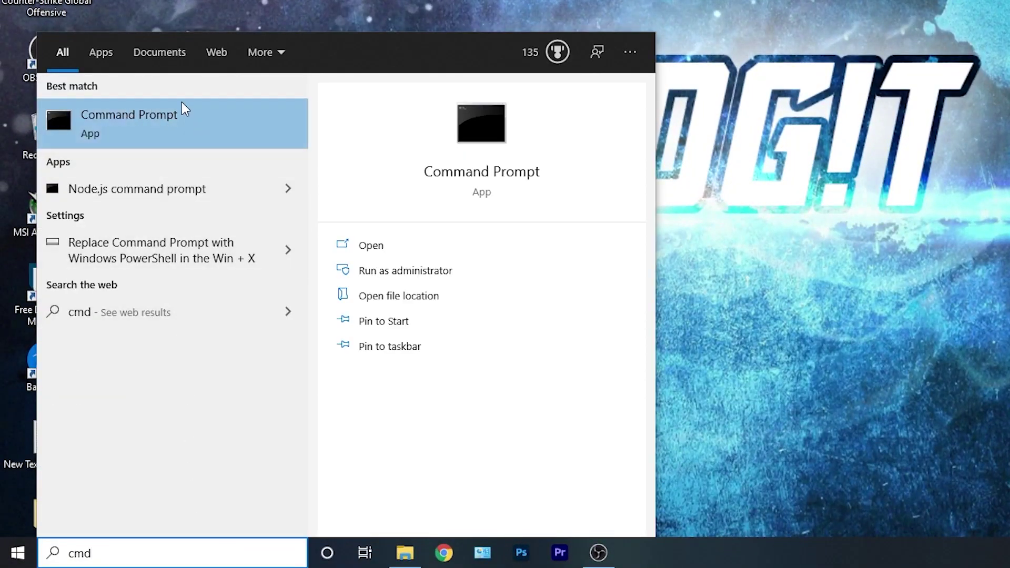
right_click(175, 129)
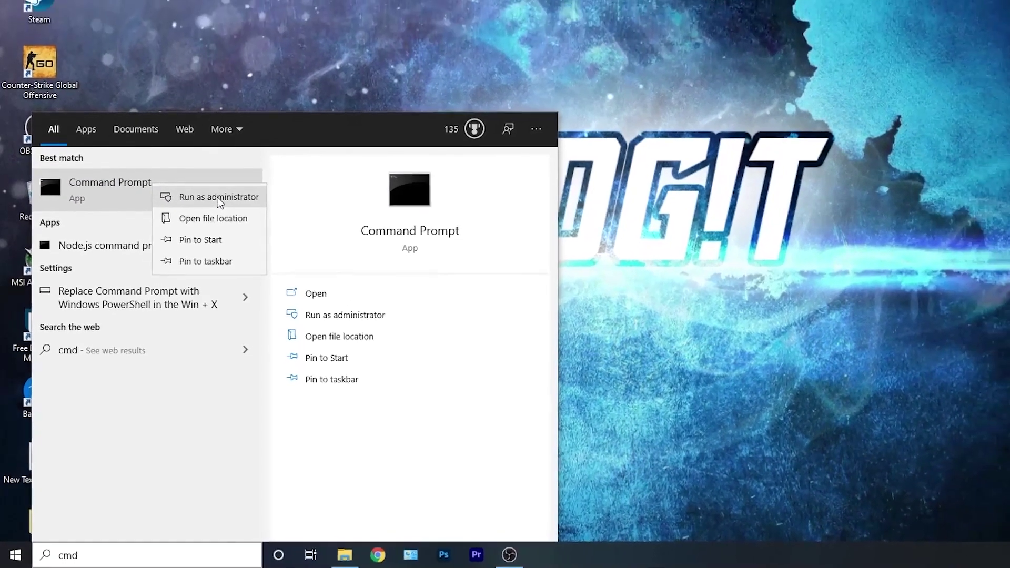
left_click(558, 227)
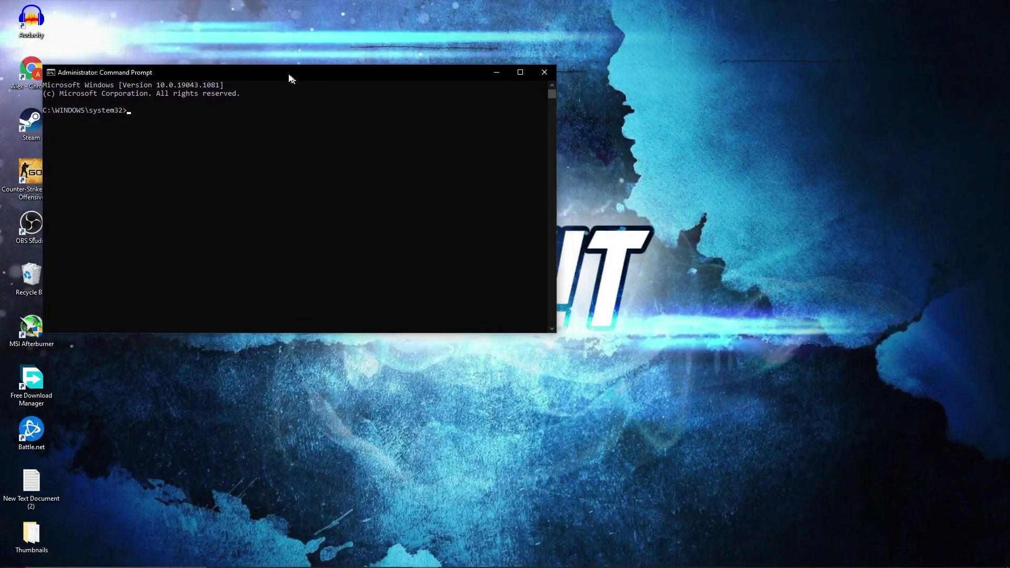
left_click_drag(289, 79, 279, 74)
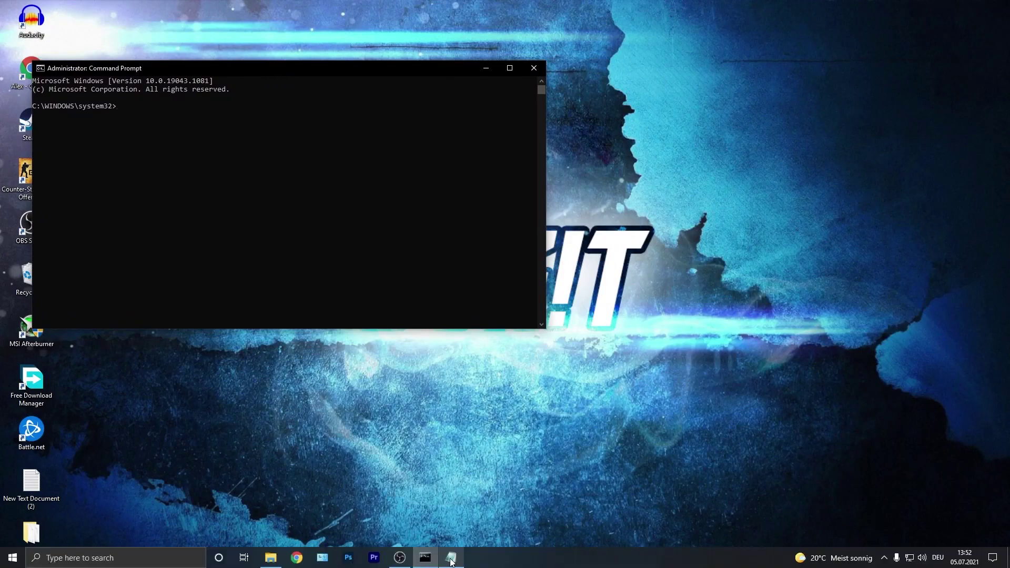
Step: Copy the powercfg -duplicatescheme line from Notepad, paste it into Command Prompt and run it
left_click(451, 562)
left_click_drag(769, 211, 508, 211)
right_click(523, 210)
left_click(542, 245)
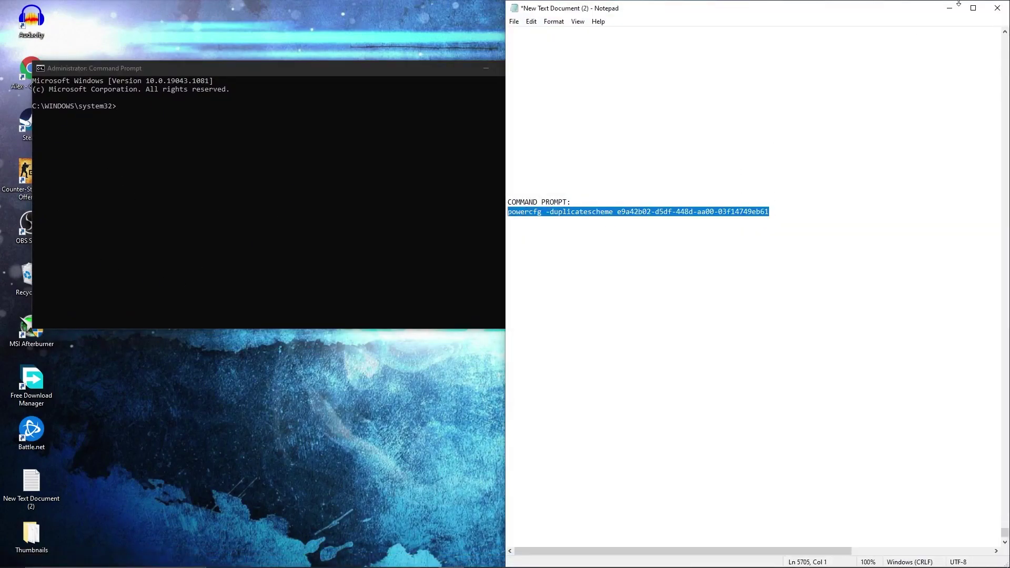
left_click(952, 5)
right_click(200, 158)
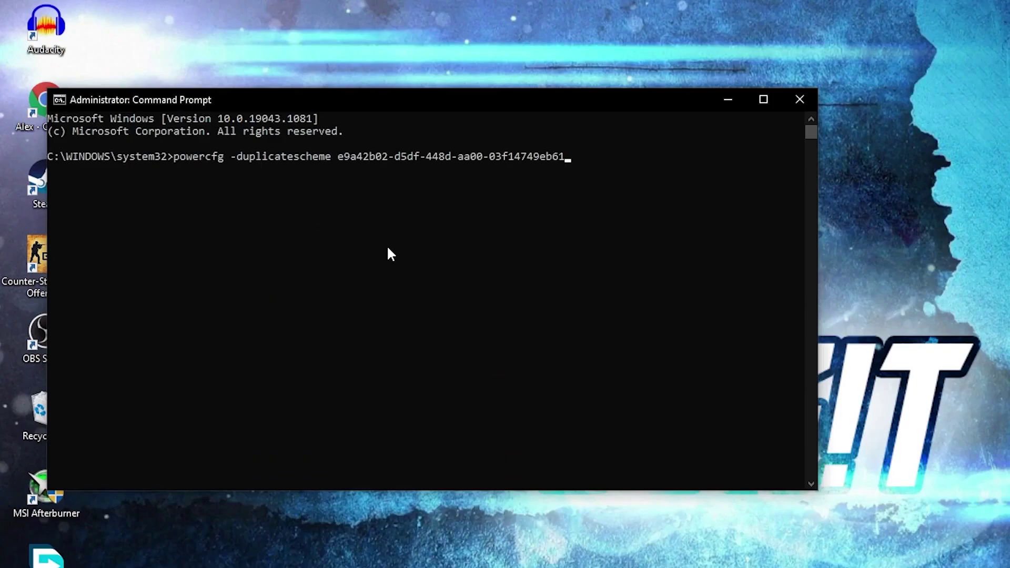
key("Return")
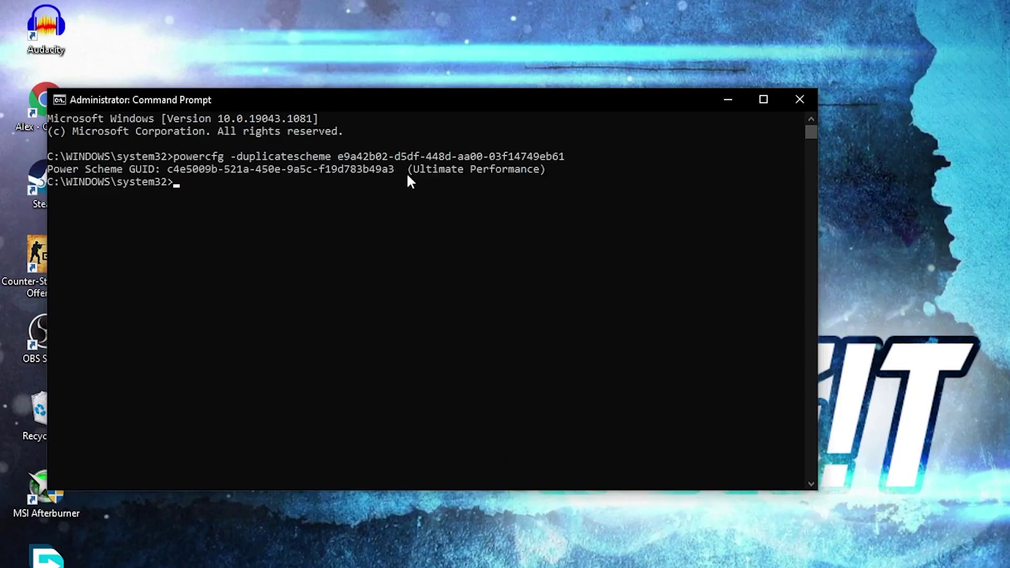
left_click_drag(409, 170, 480, 176)
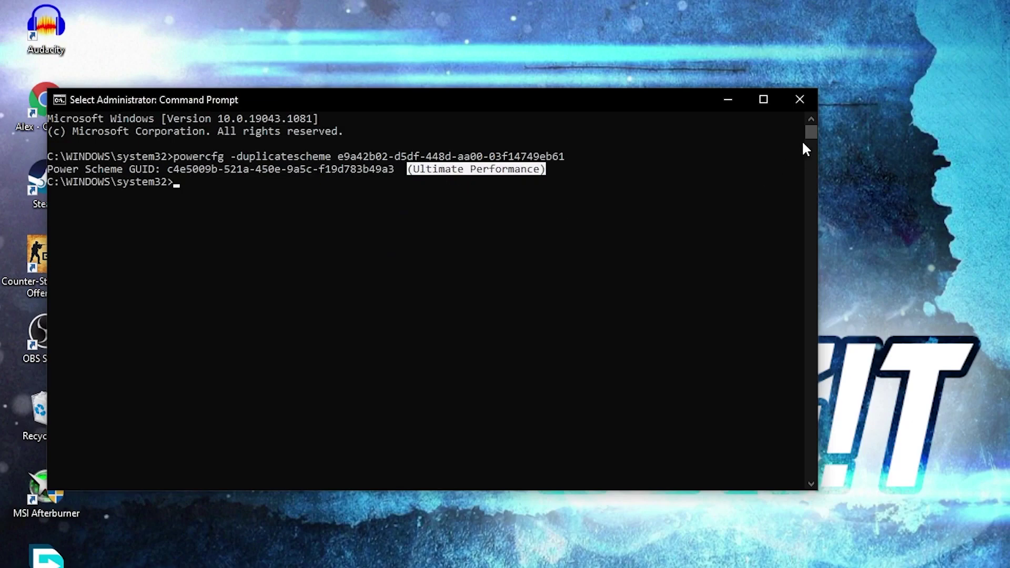
Step: Close Command Prompt, open Choose a power plan, and show additional plans to pick the newest Ultimate Performance
left_click(799, 100)
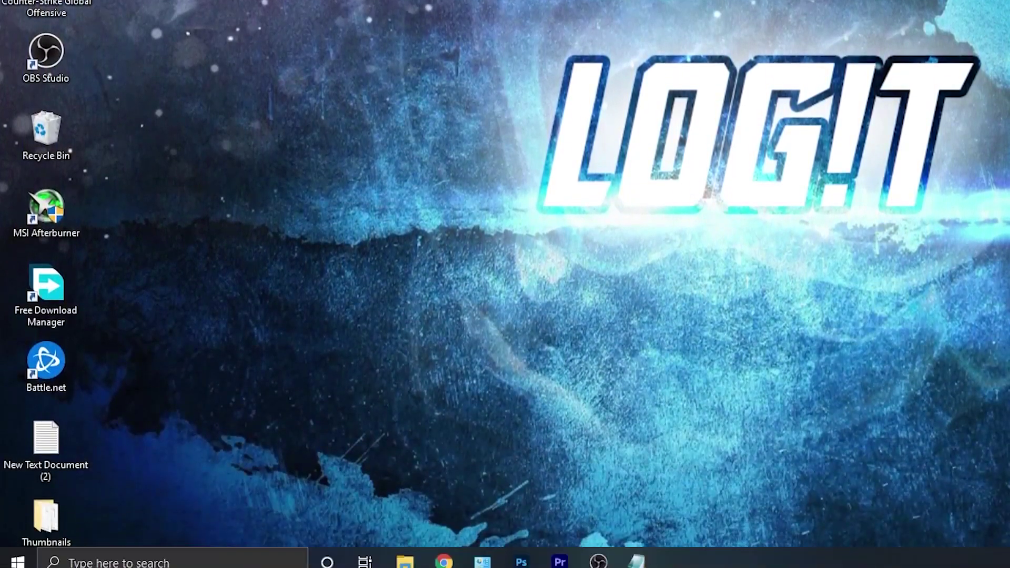
left_click(198, 557)
type("choose")
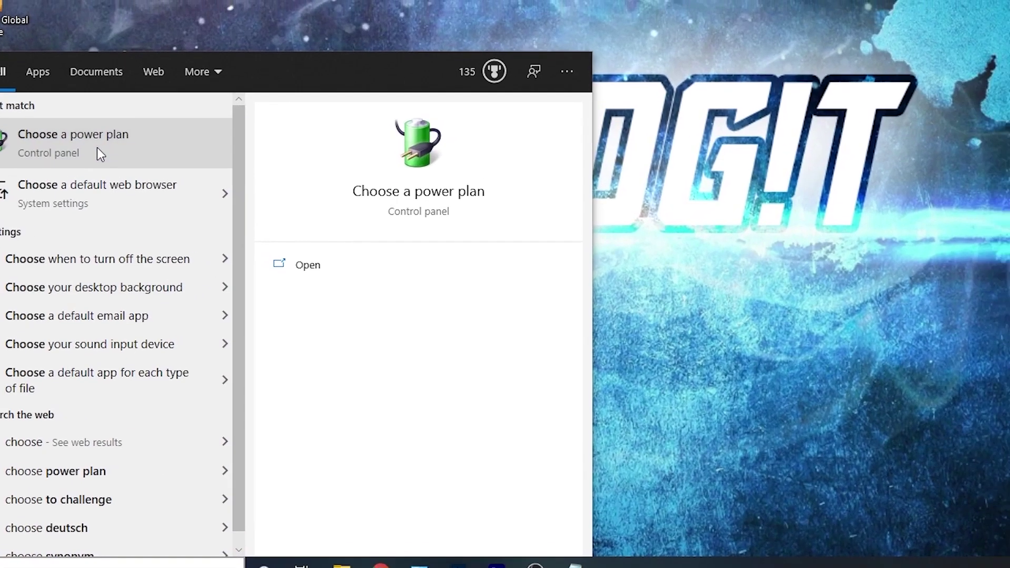
left_click(179, 116)
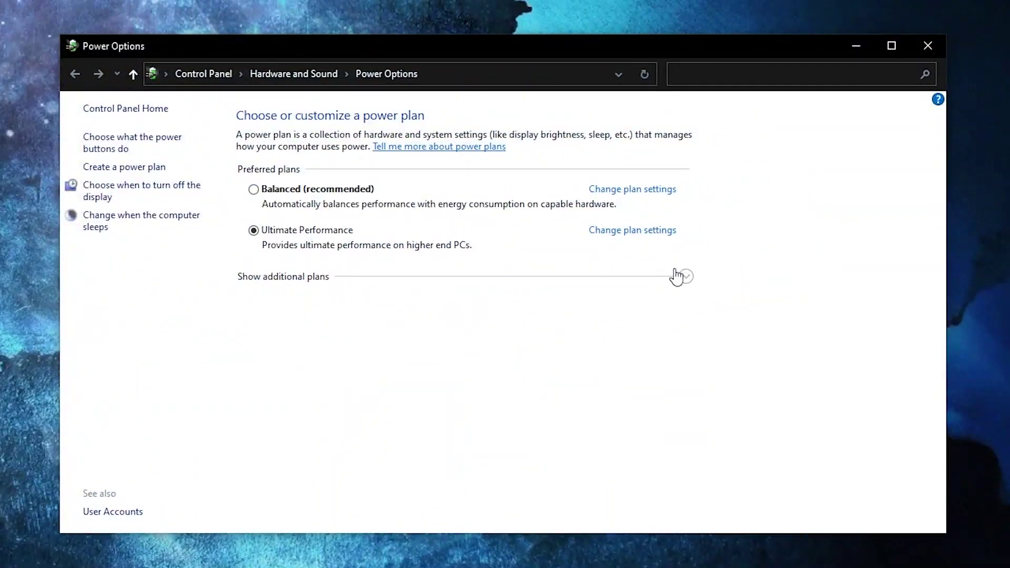
left_click(684, 276)
scroll(391, 336, "down", 1)
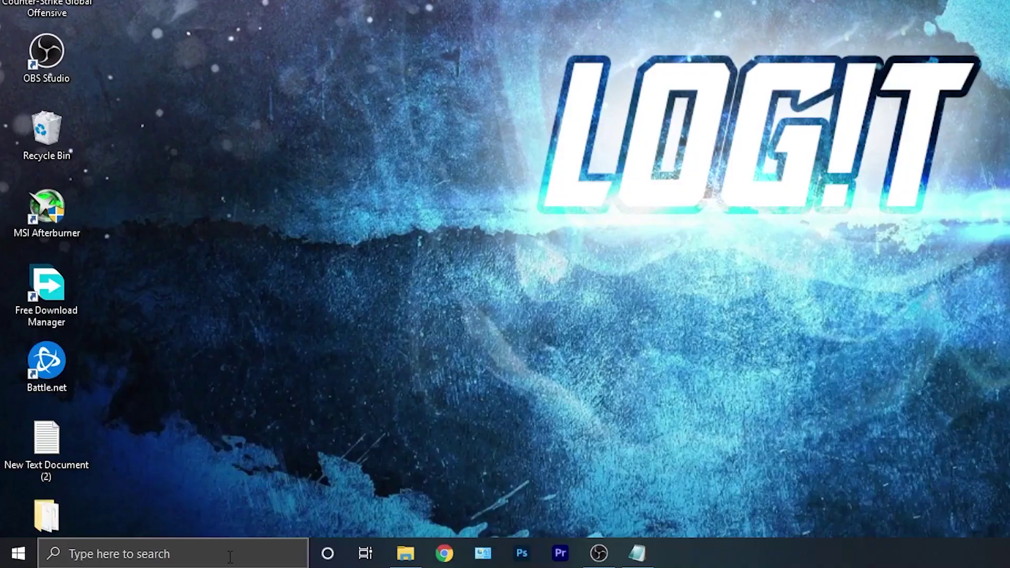
left_click(231, 557)
Step: Open This PC's Properties and go to Advanced system settings
type("this pc")
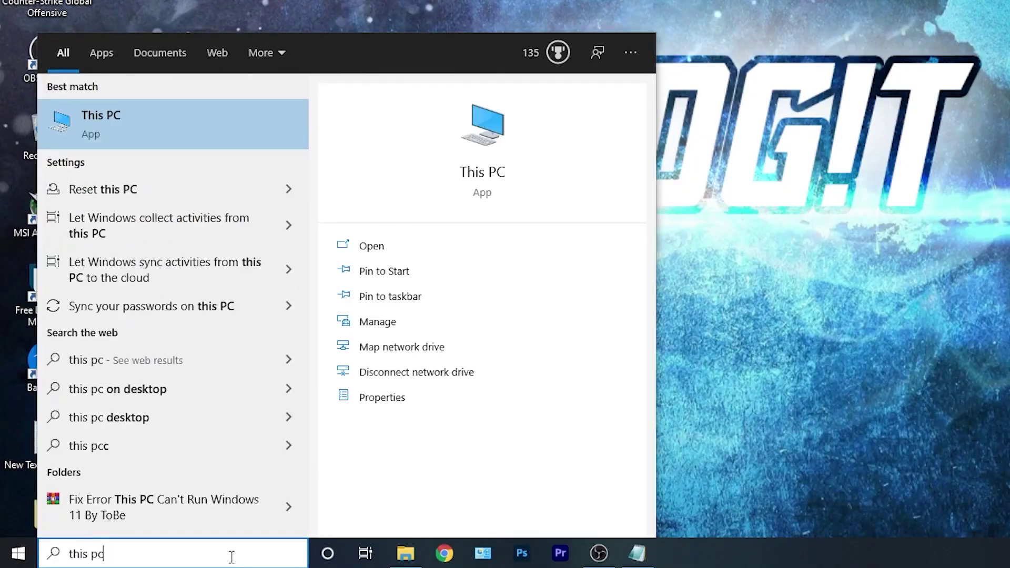
right_click(169, 121)
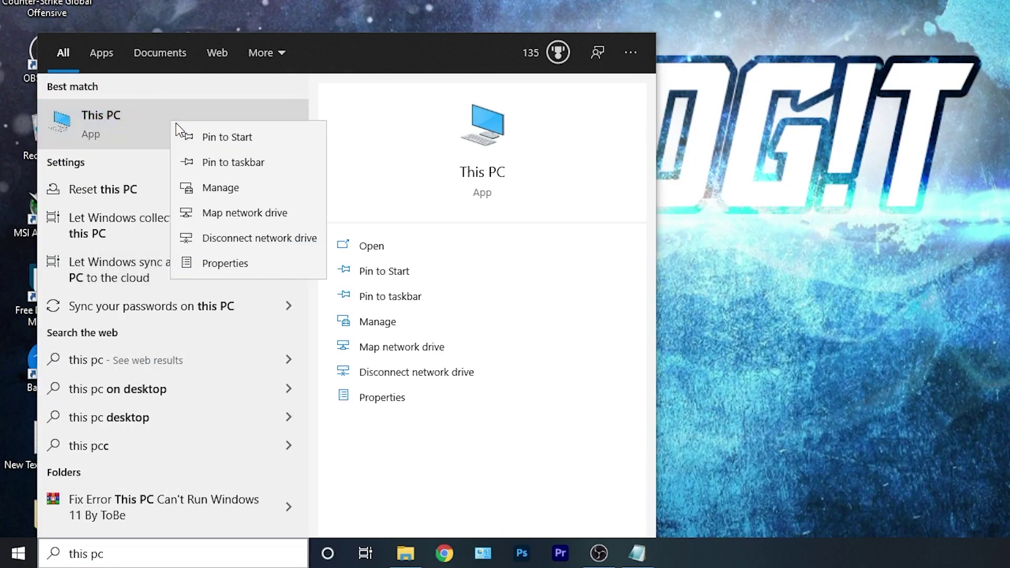
left_click(226, 263)
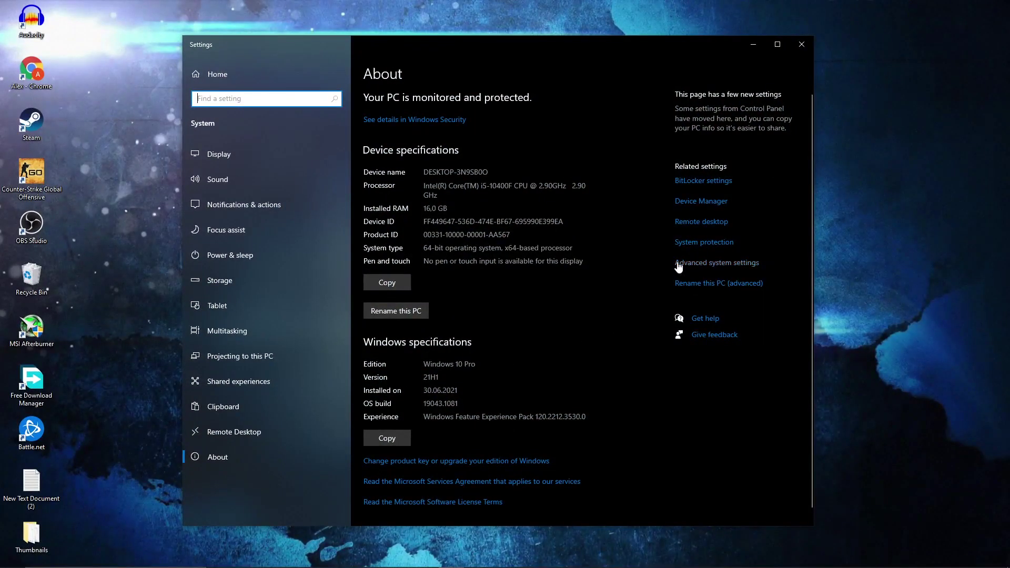
left_click(705, 264)
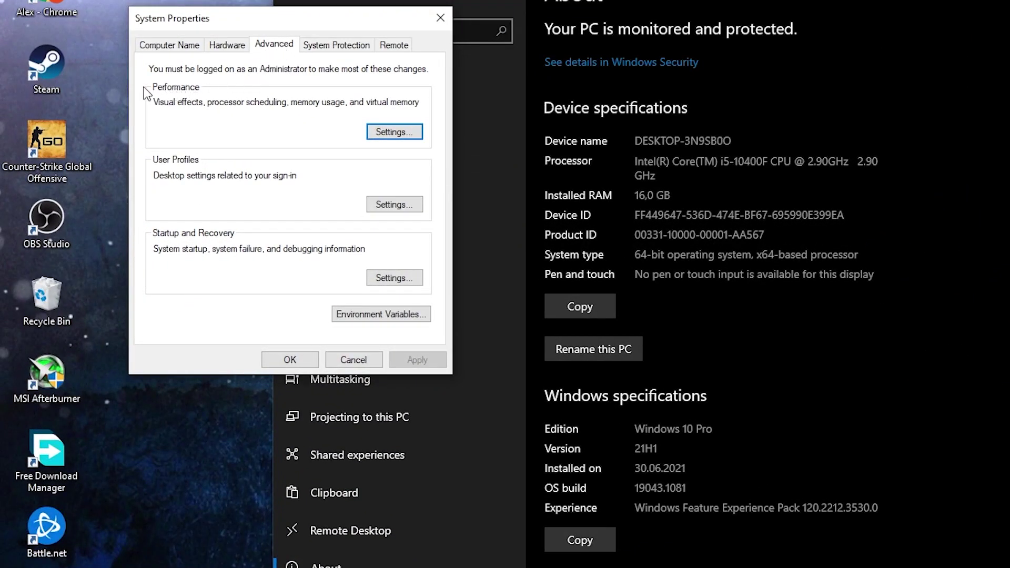
Step: Set Performance Options to Adjust for best performance, apply, confirm both dialogs and close Settings
left_click(394, 133)
left_click(189, 204)
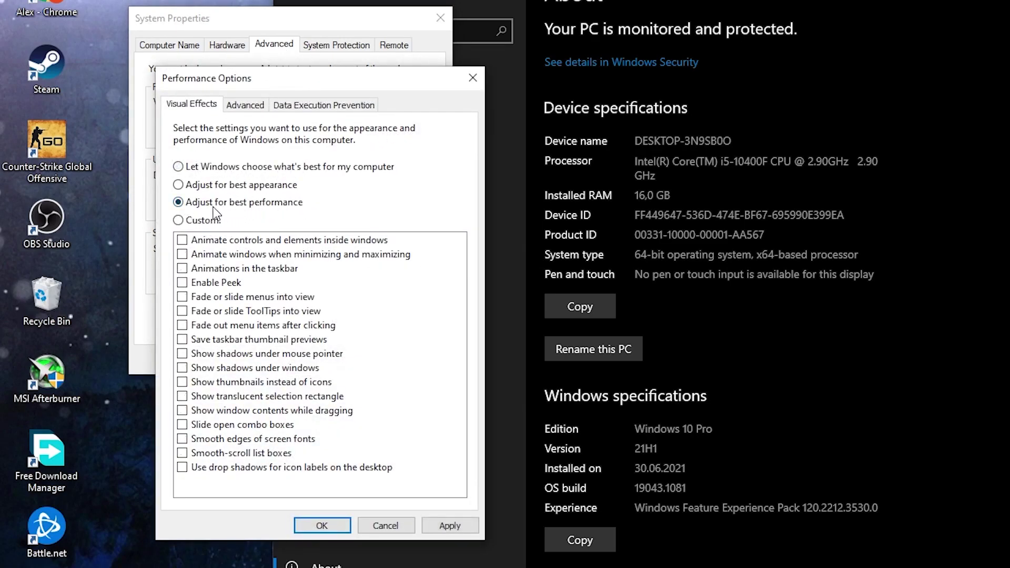
left_click(451, 525)
left_click(322, 526)
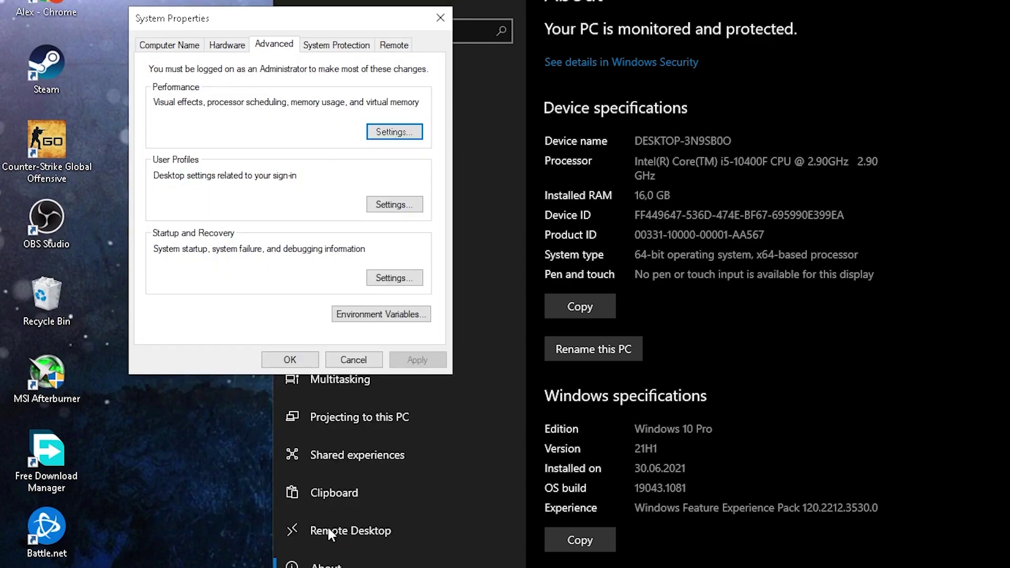
left_click(301, 363)
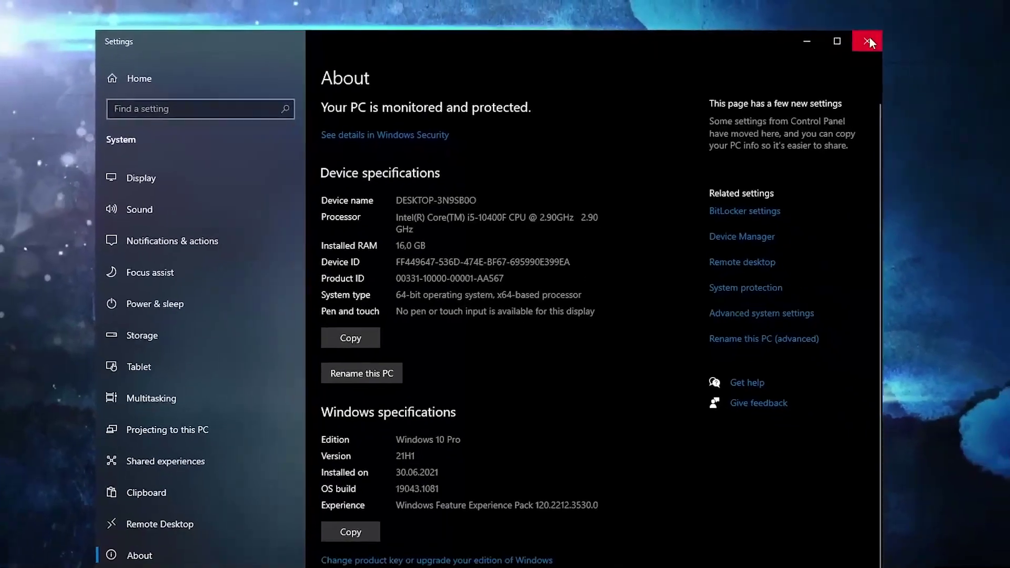
left_click(867, 37)
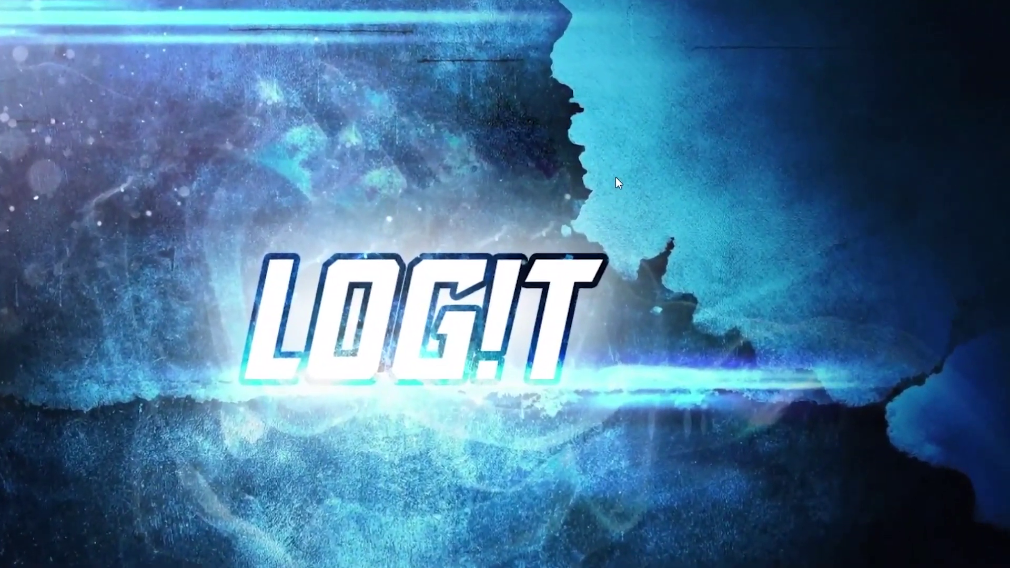
Step: Open the NVIDIA Control Panel and apply 'Use the advanced 3D image settings'
right_click(662, 167)
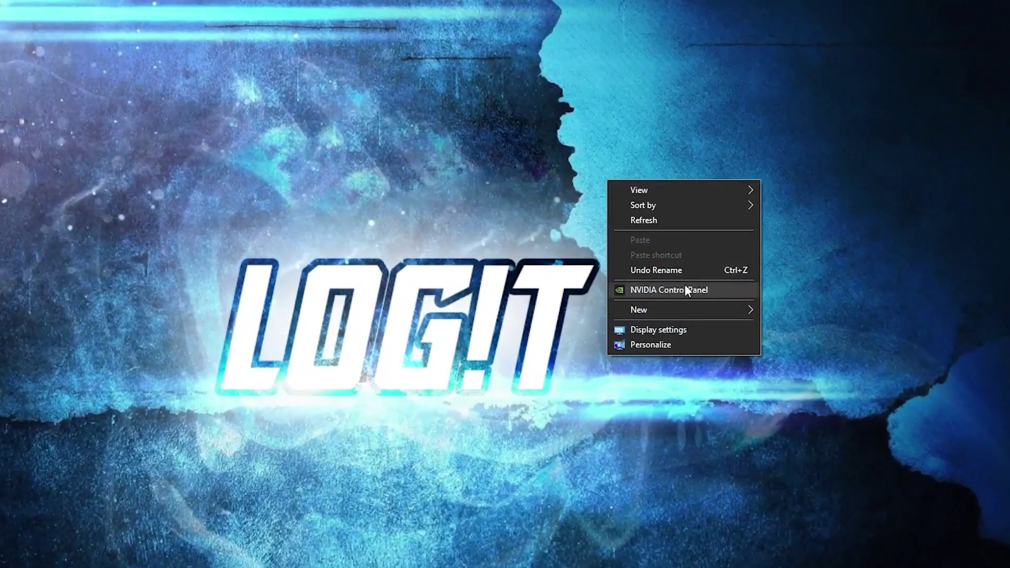
left_click(670, 290)
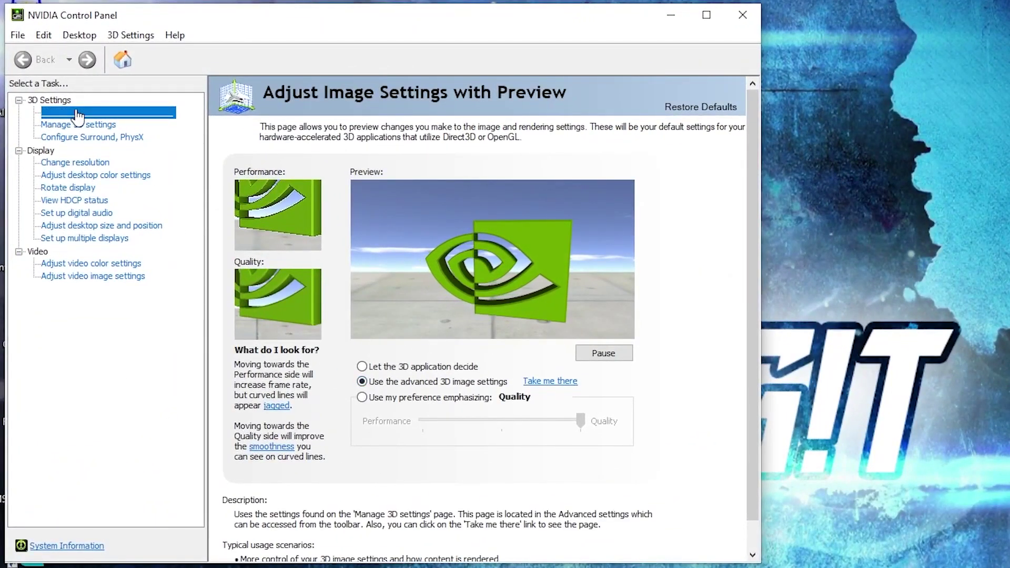
left_click(362, 382)
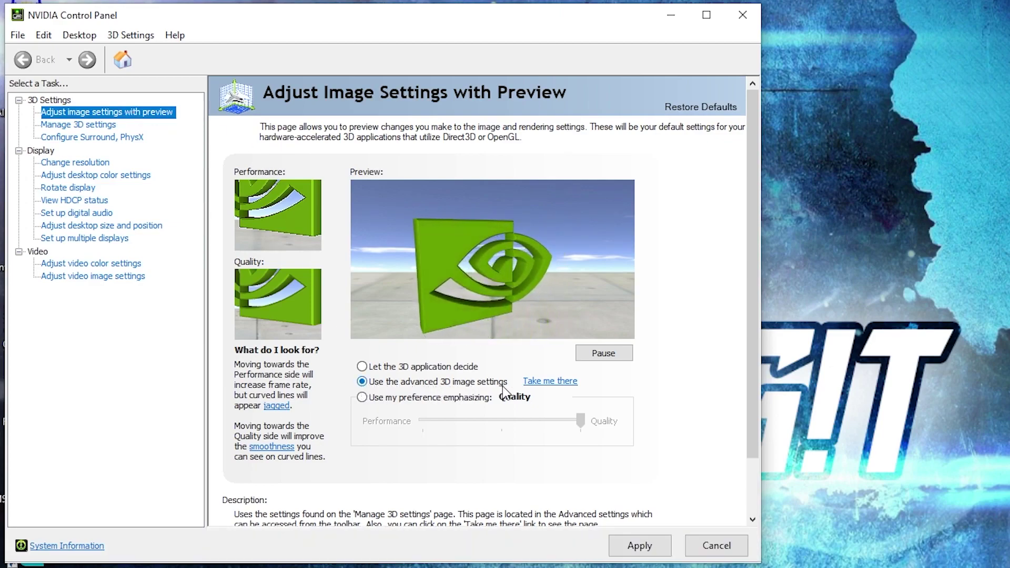
left_click(630, 547)
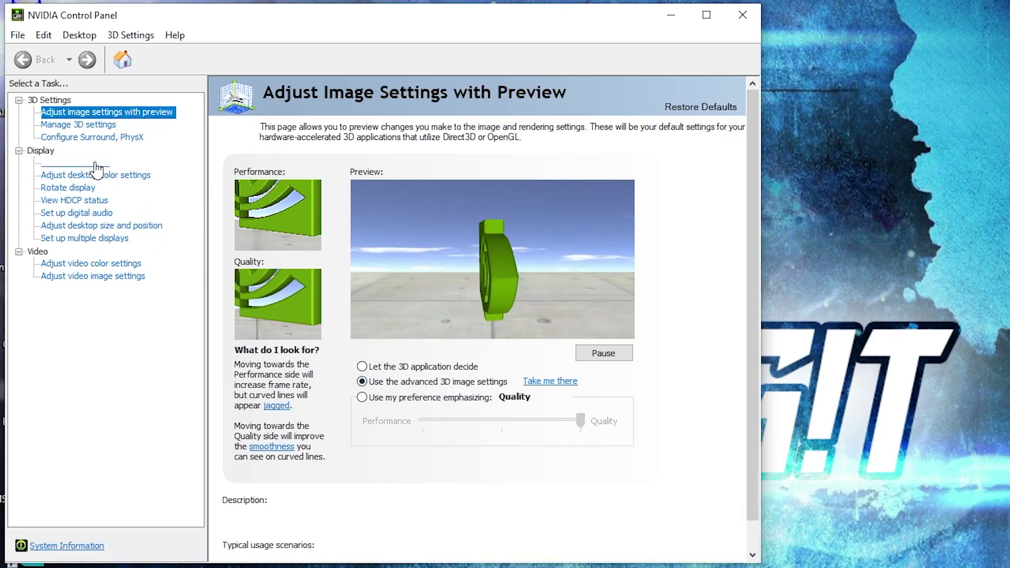
Step: Review global 3D settings: OpenGL GPU, power management, texture filtering quality, threaded optimization, vertical sync
left_click(44, 125)
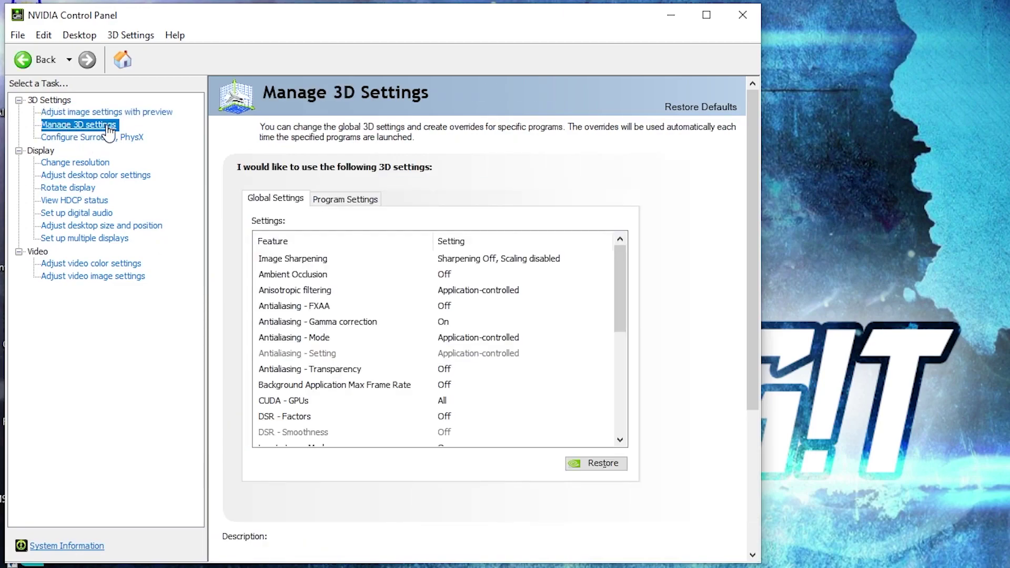
mouse_move(501, 385)
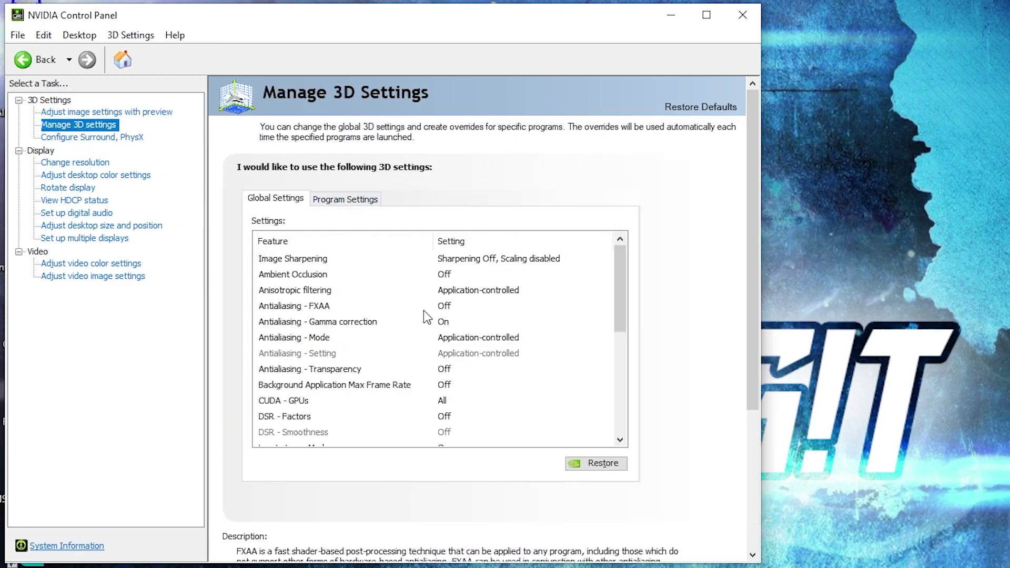
scroll(570, 334, "down", 3)
left_click(260, 353)
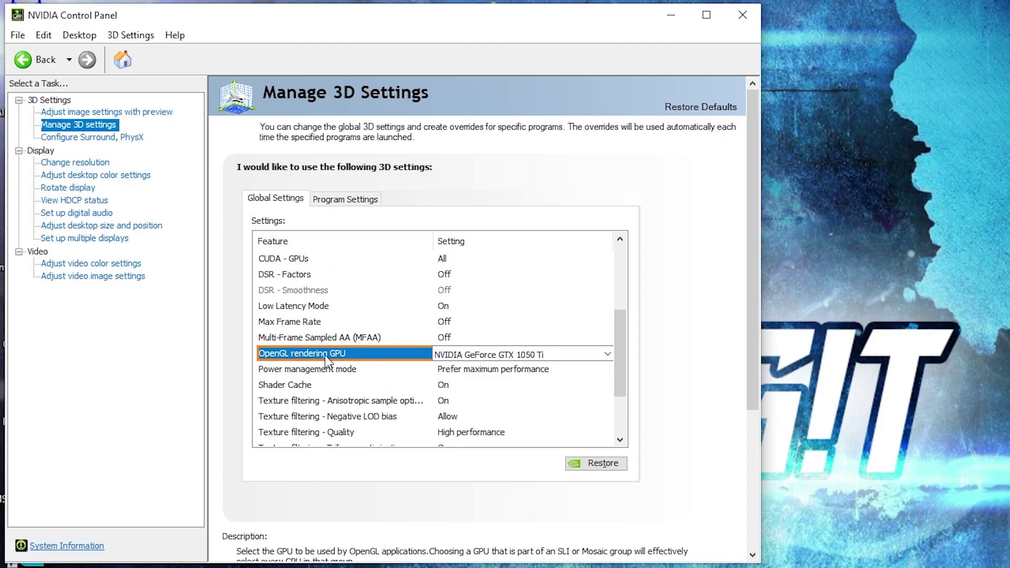
left_click(542, 366)
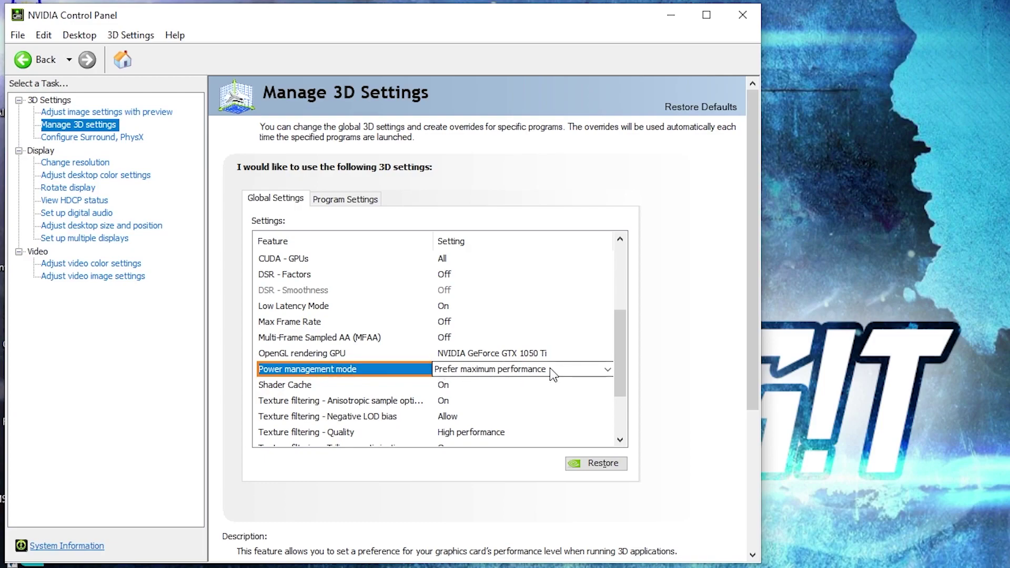
scroll(550, 367, "down", 2)
left_click(259, 353)
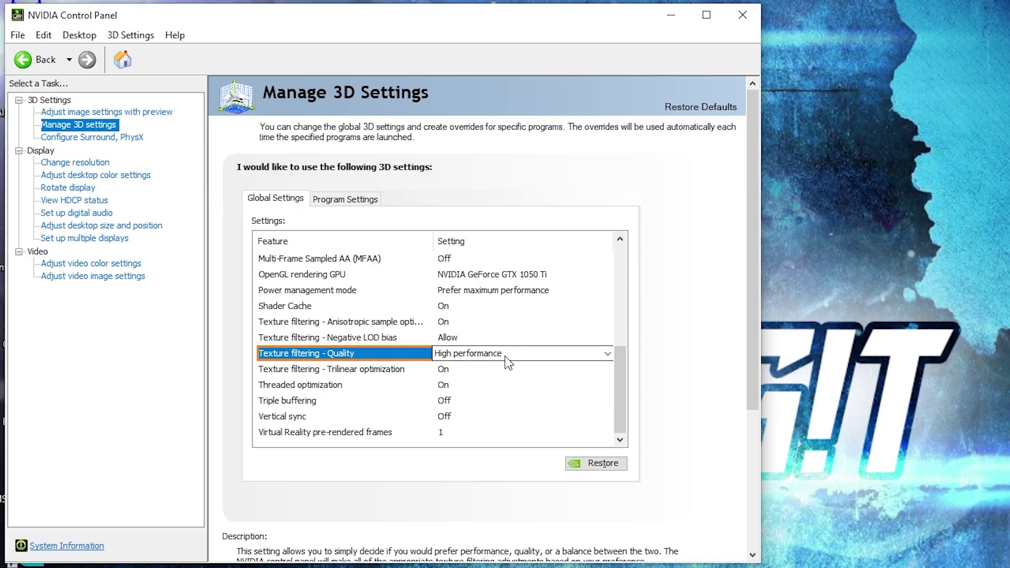
left_click(259, 388)
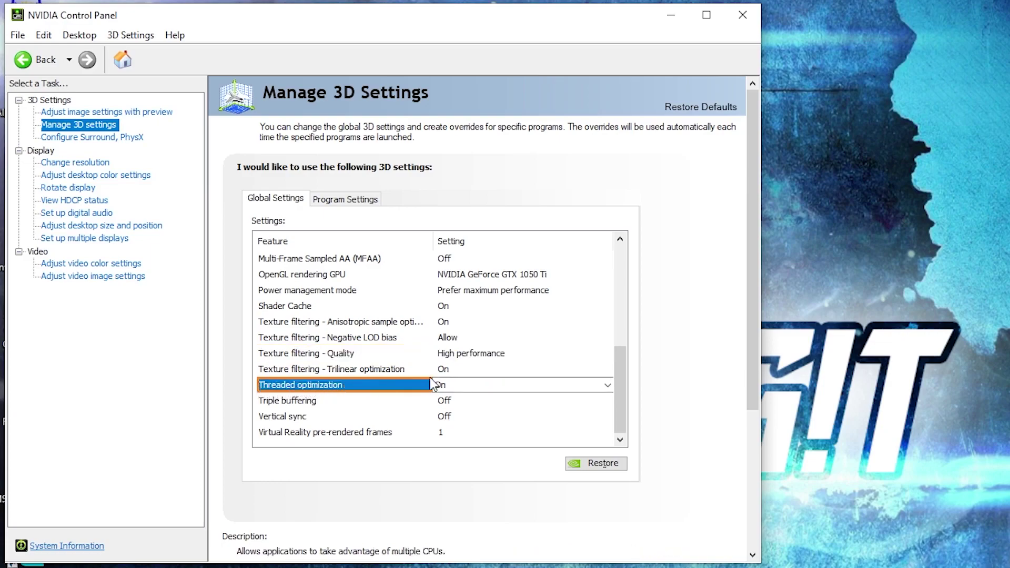
left_click(258, 417)
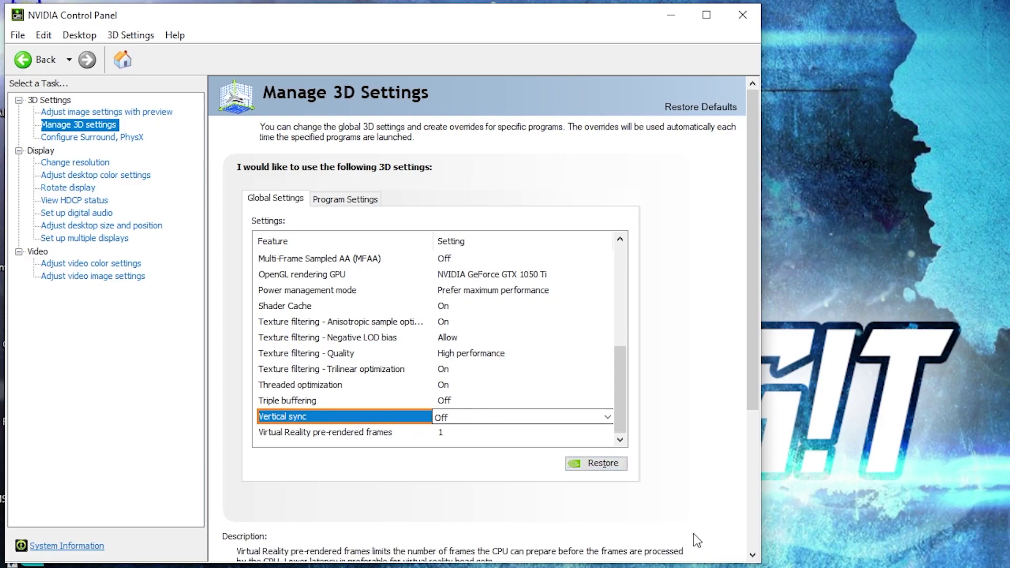
Step: Lower digital vibrance slightly to 70% in desktop colour settings and apply
left_click(90, 178)
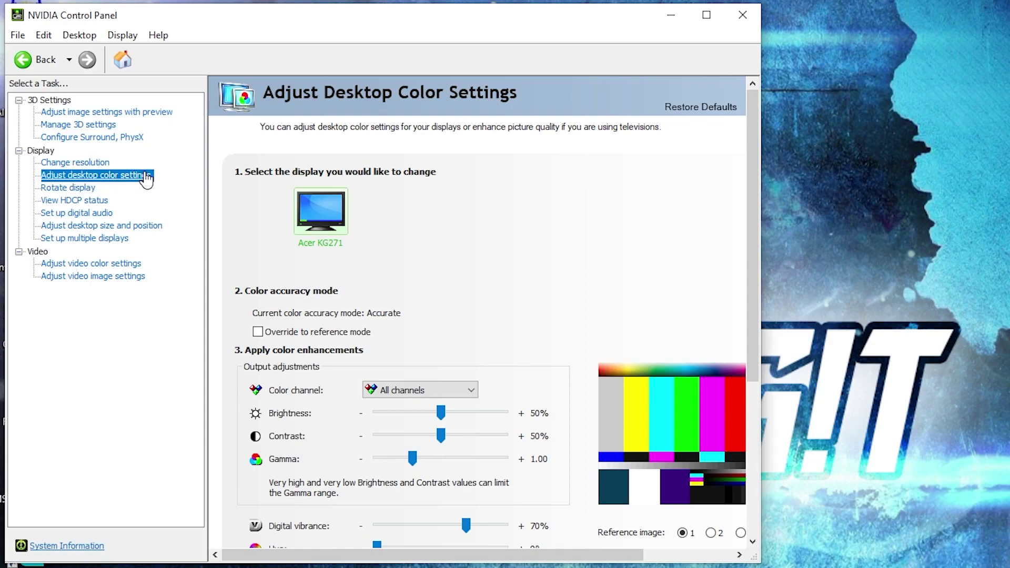
scroll(262, 389, "down", 3)
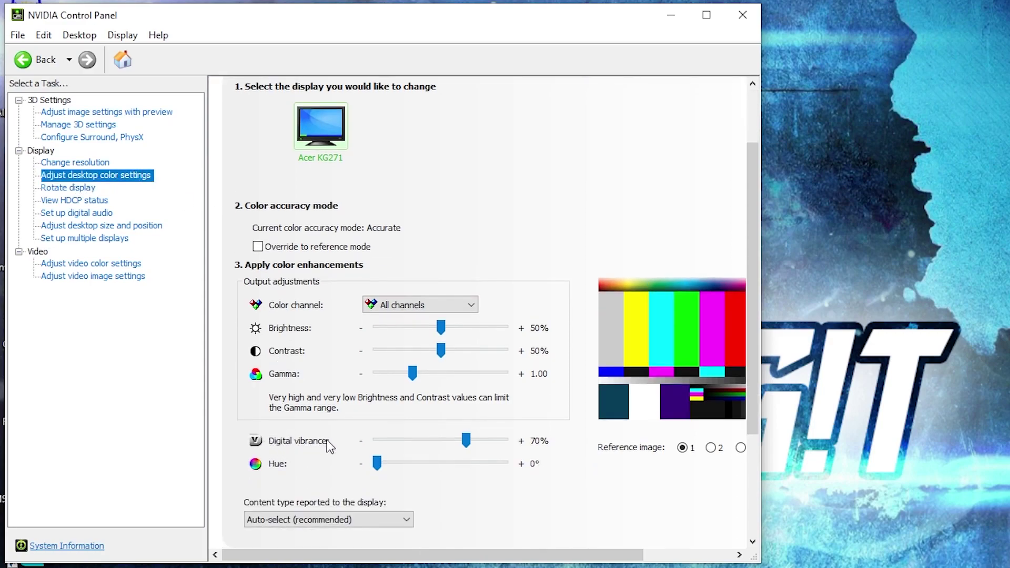
left_click_drag(453, 440, 467, 439)
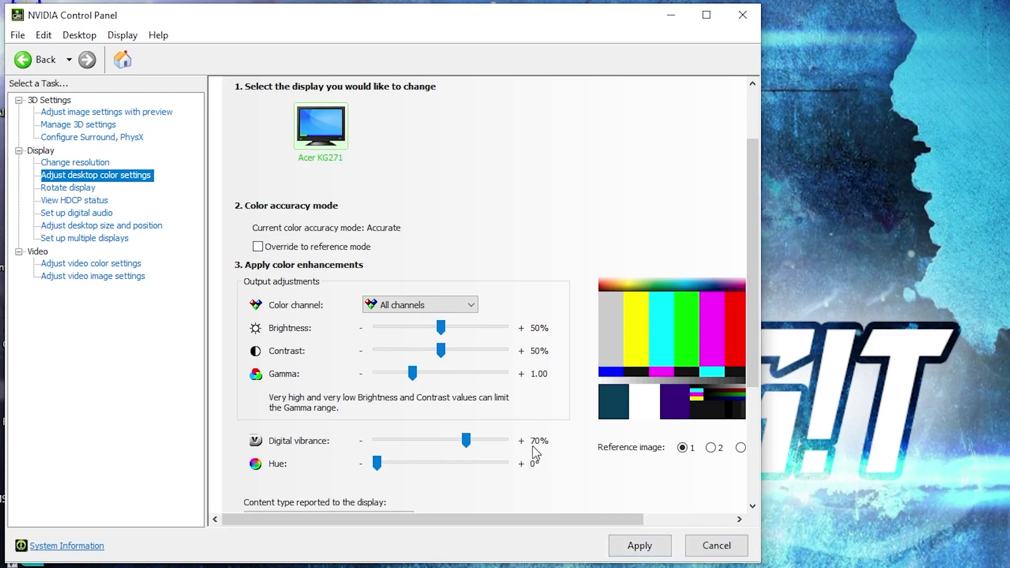
left_click(638, 544)
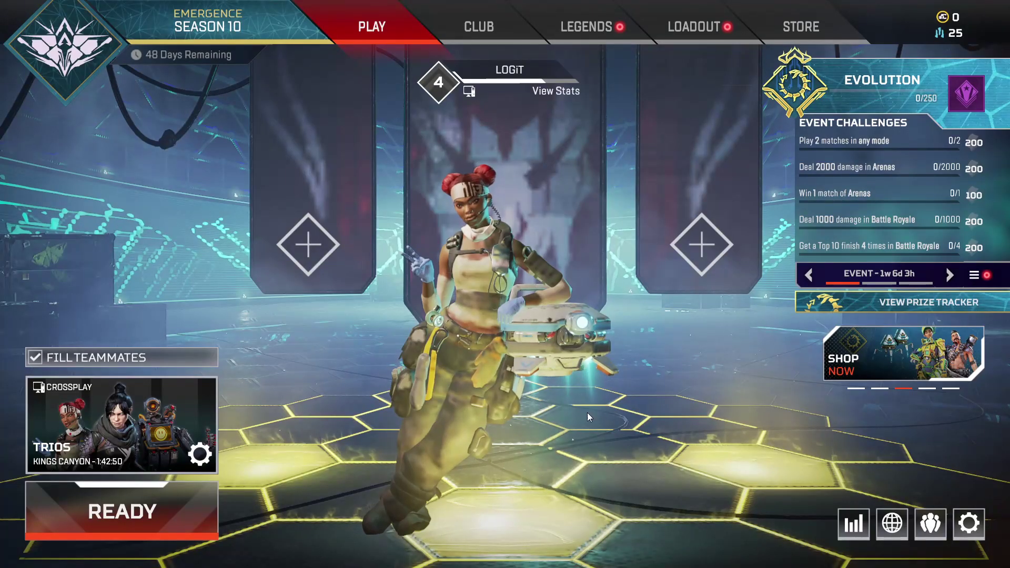
Step: Open Apex Legends video settings, keep FOV at 70, review the low/disabled options, and return to the lobby
left_click(970, 523)
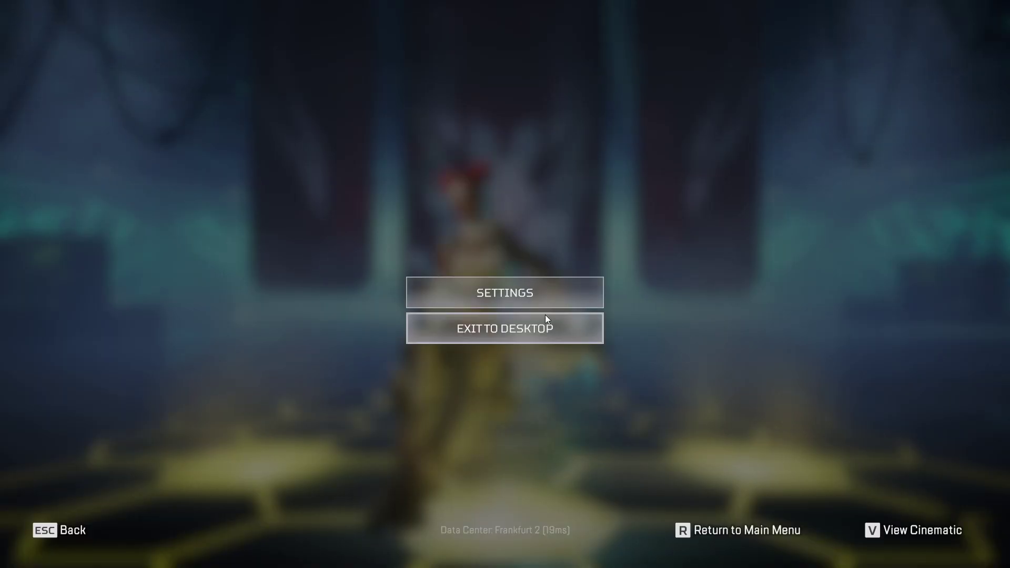
left_click(499, 293)
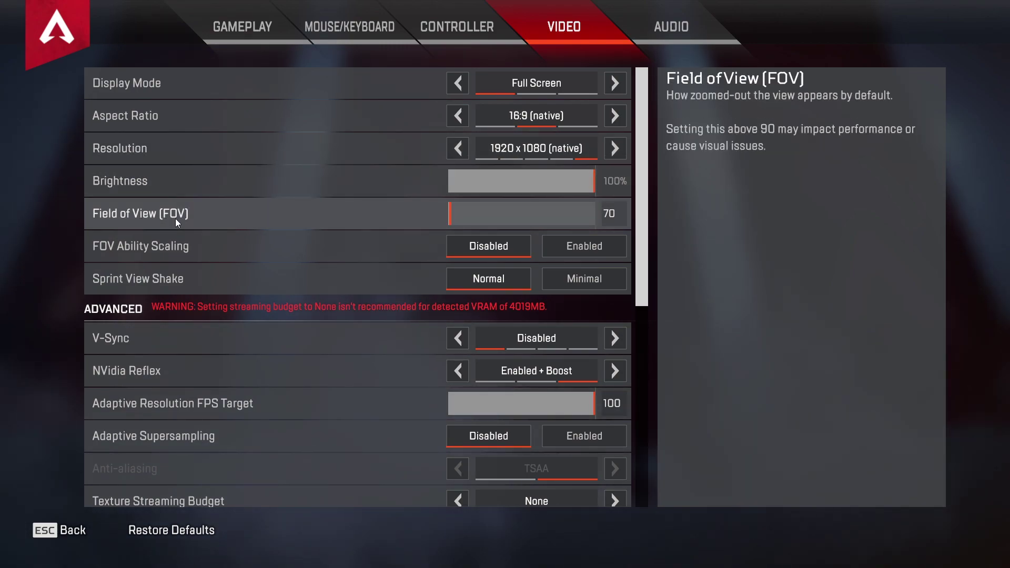
mouse_move(444, 213)
left_mouse_down()
mouse_move(462, 213)
mouse_move(449, 212)
left_mouse_up()
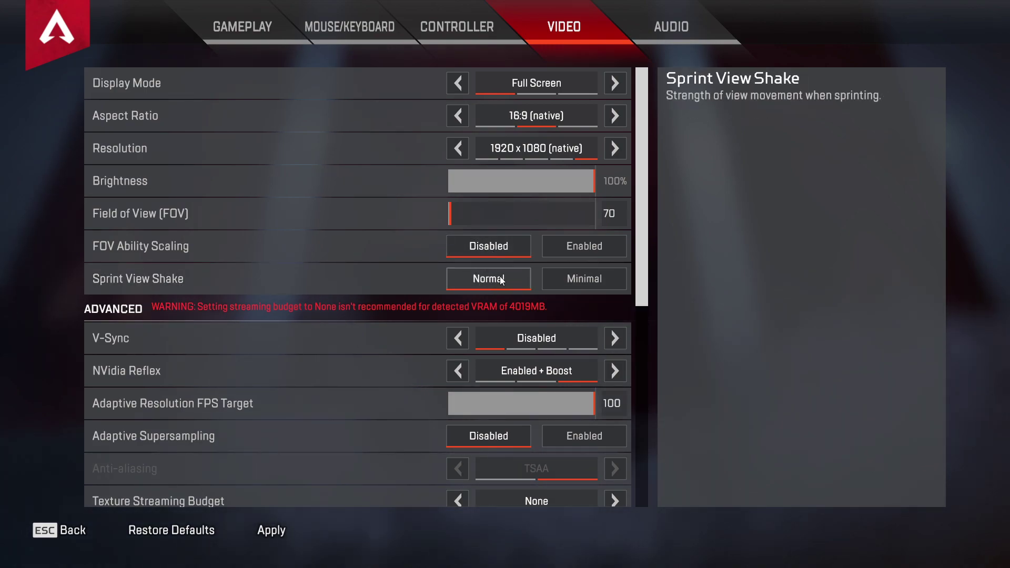
scroll(642, 277, "down", 5)
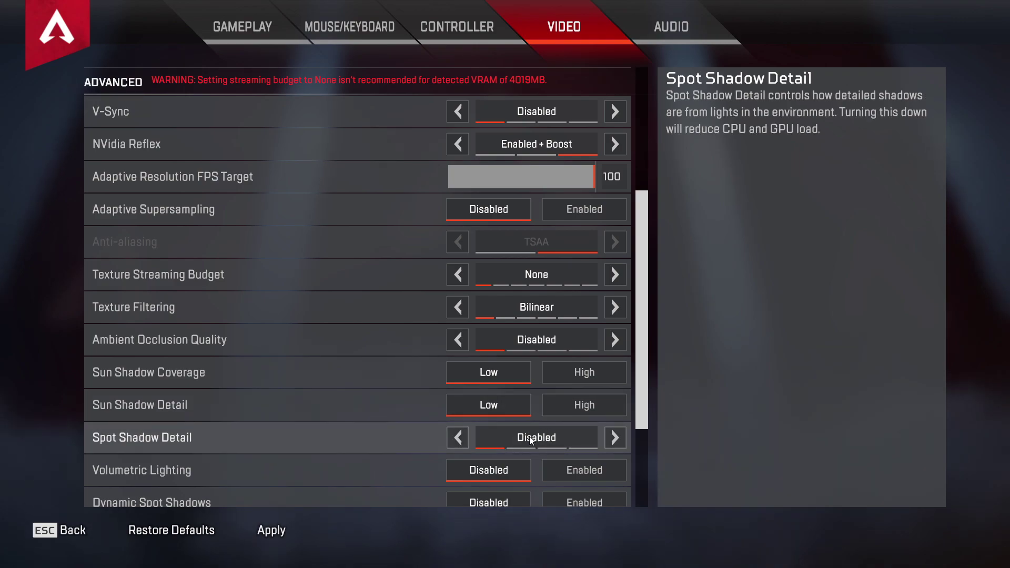
scroll(529, 437, "down", 3)
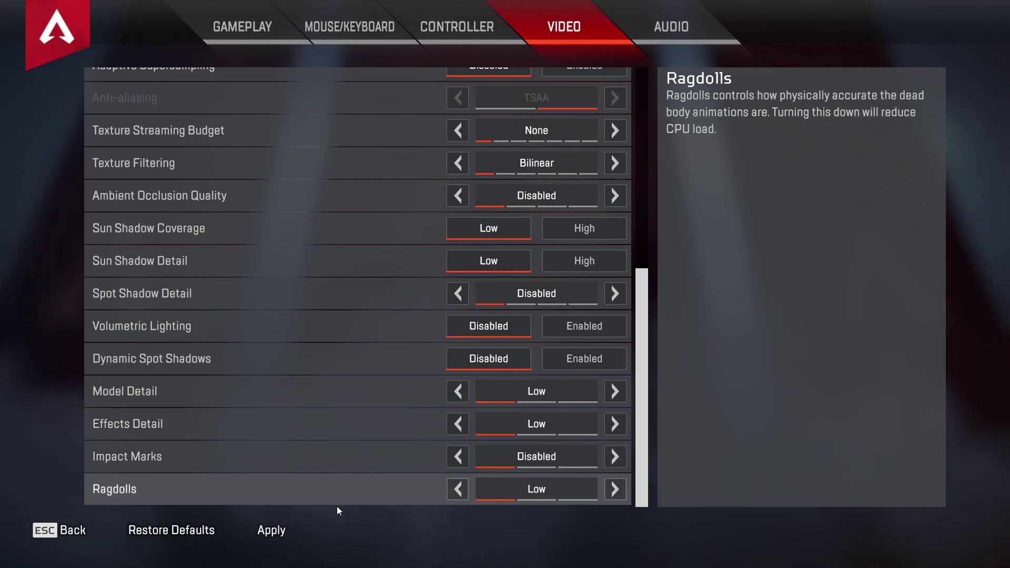
left_click(77, 529)
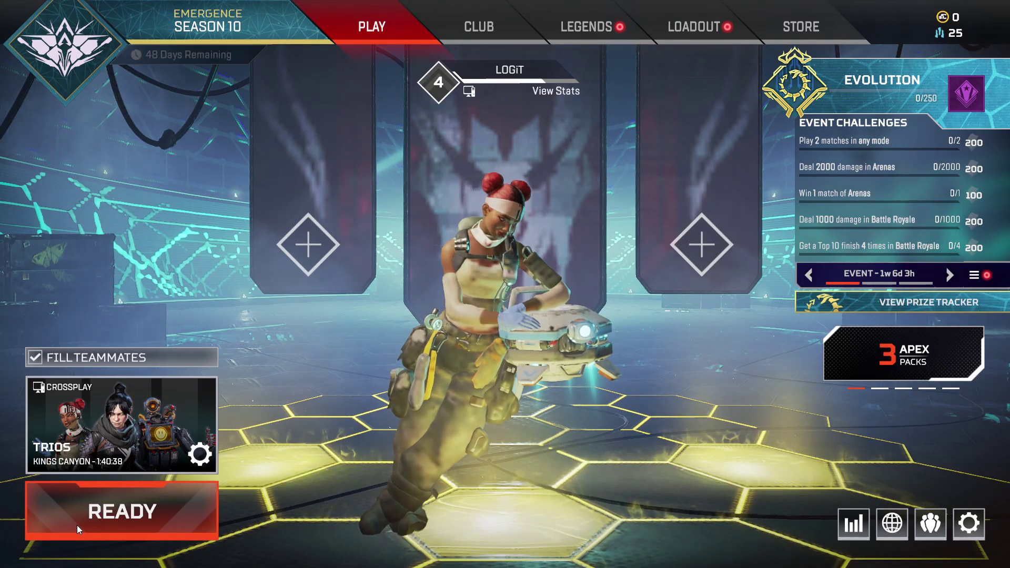